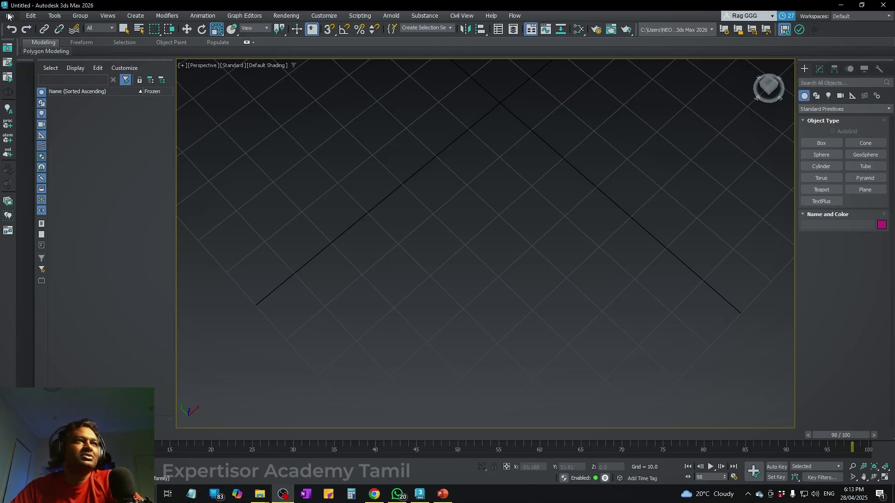
key(alt+d)
key(Escape)
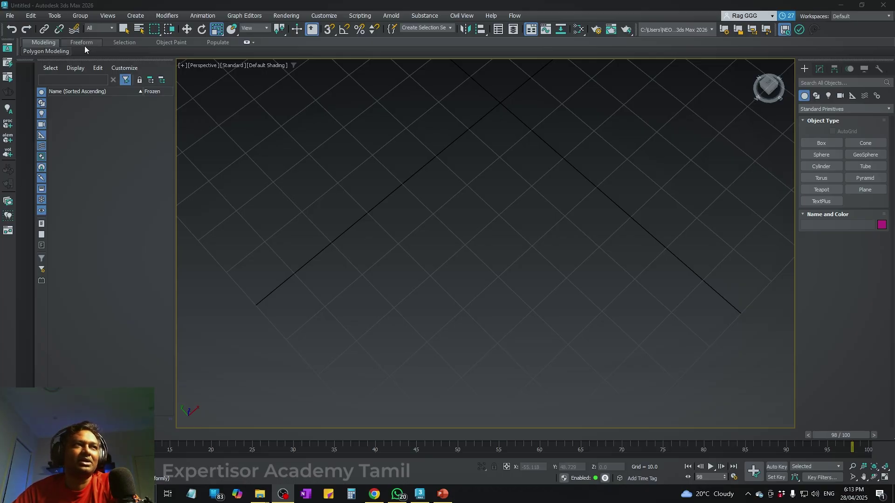
click(10, 17)
mouse_move(18, 31)
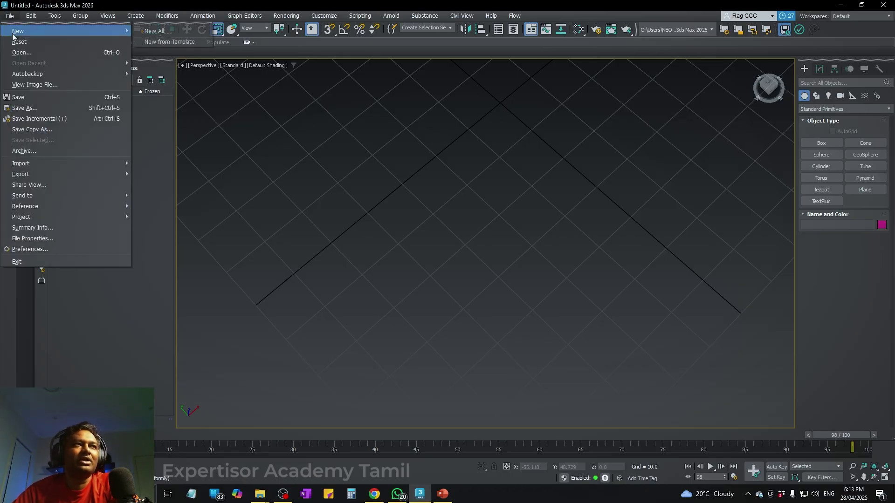
click(152, 32)
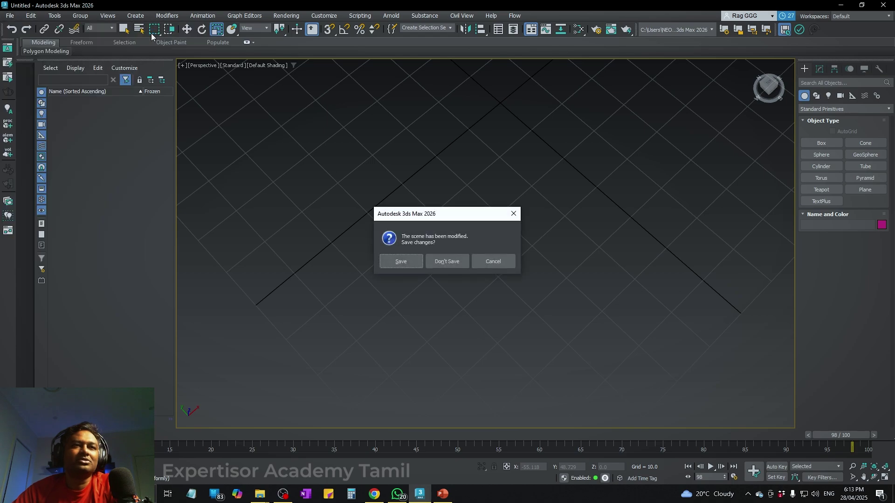
click(410, 264)
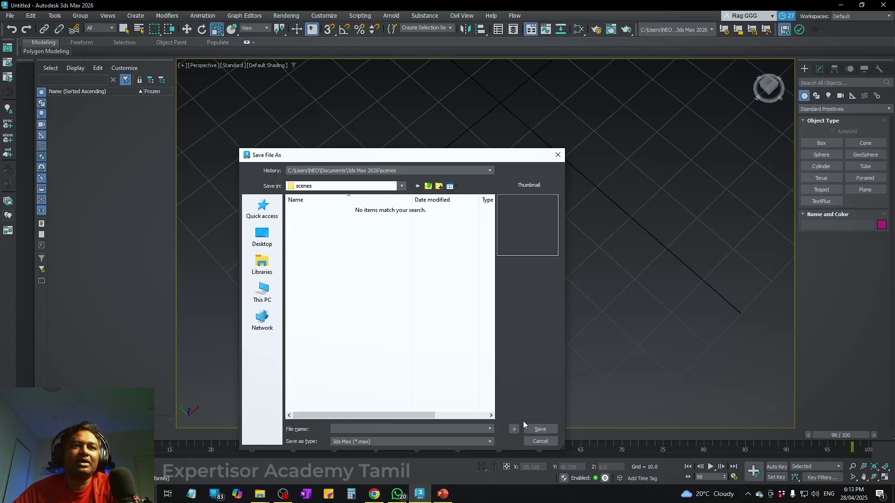
click(541, 441)
Start a completely new scene and discard the unsaved changes of the current one
click(10, 16)
mouse_move(20, 31)
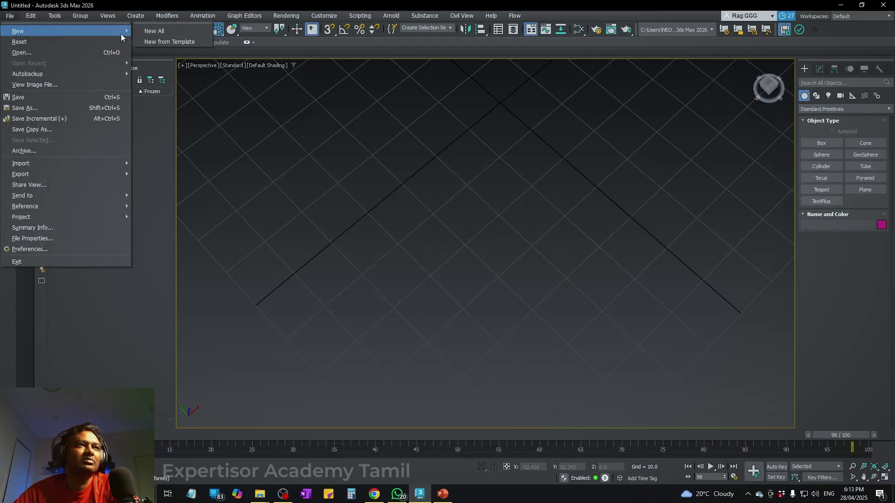
click(162, 33)
click(437, 260)
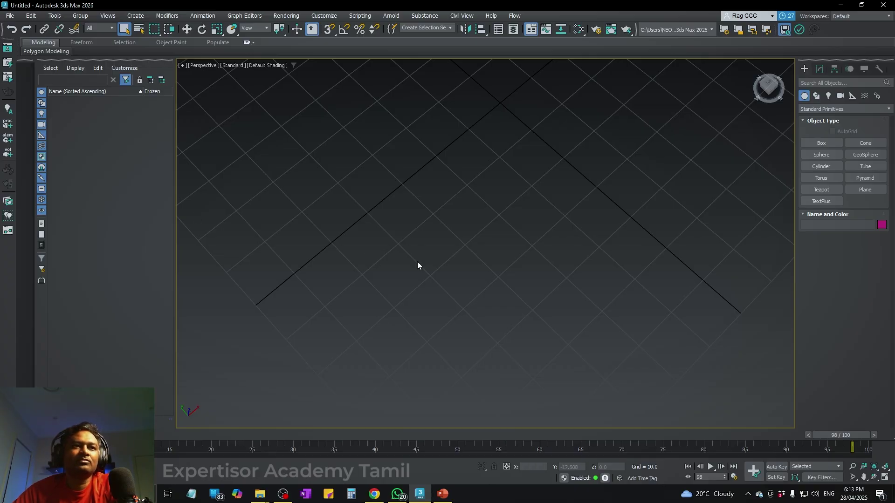
Return the Perspective view to its home orientation so the whole grid is framed
scroll(493, 319, down, 10)
scroll(483, 289, up, 5)
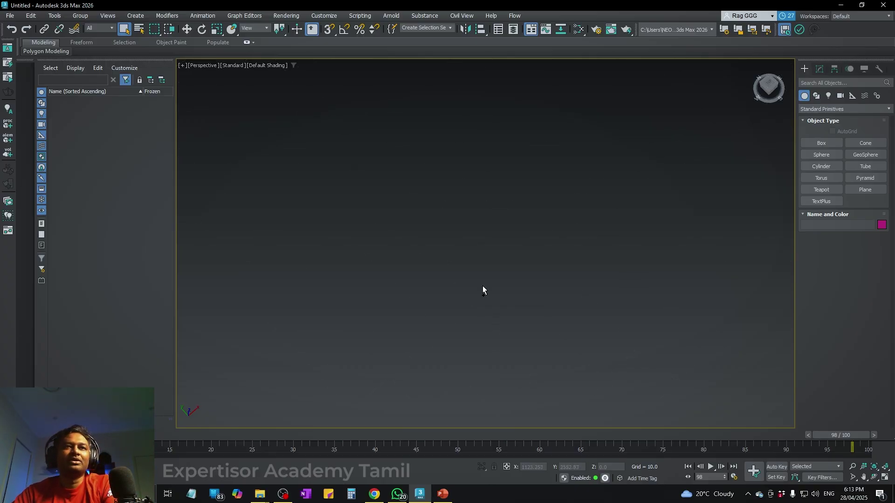
click(770, 85)
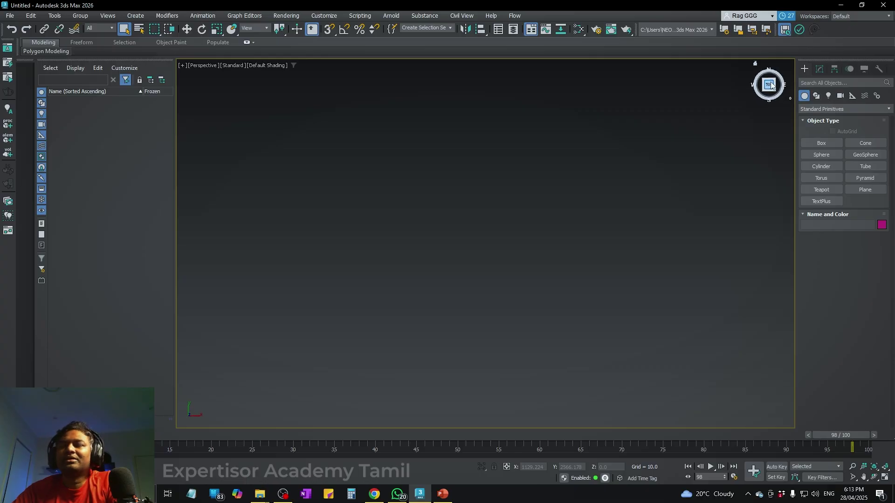
click(756, 64)
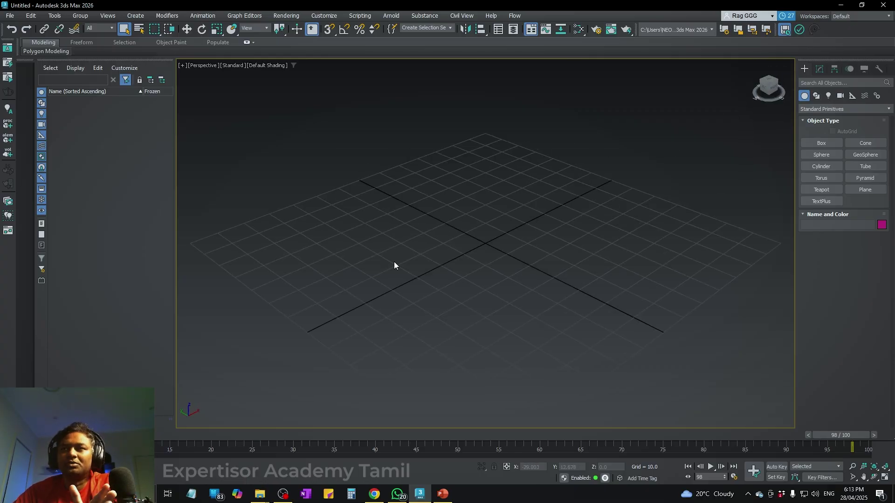
Switch to the four-viewport layout and shift the viewport dividers to widen the Perspective viewport
click(886, 478)
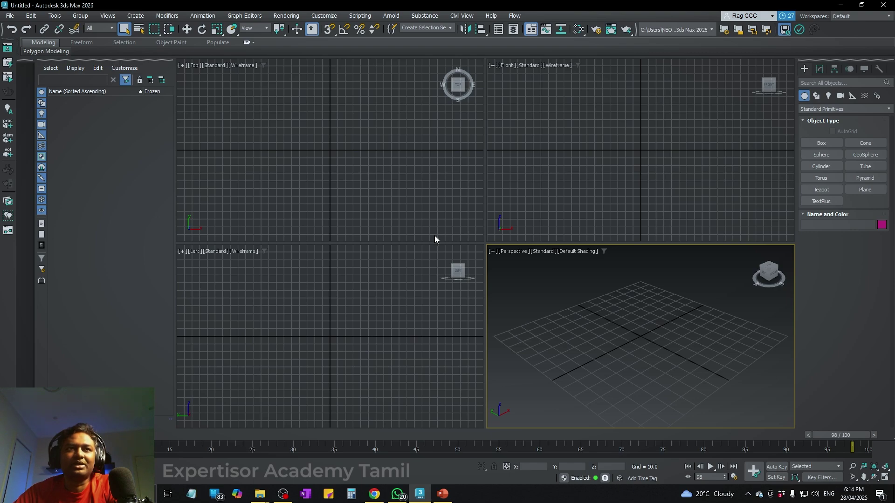
drag(486, 242, 468, 249)
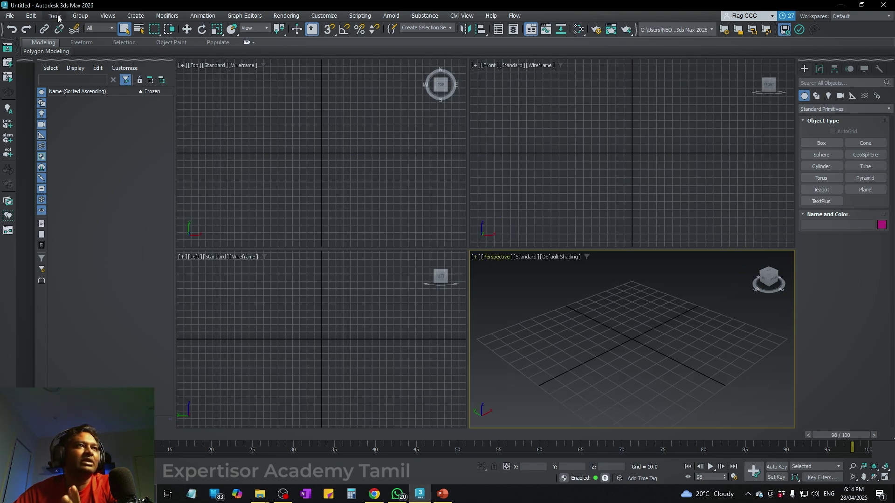
click(9, 16)
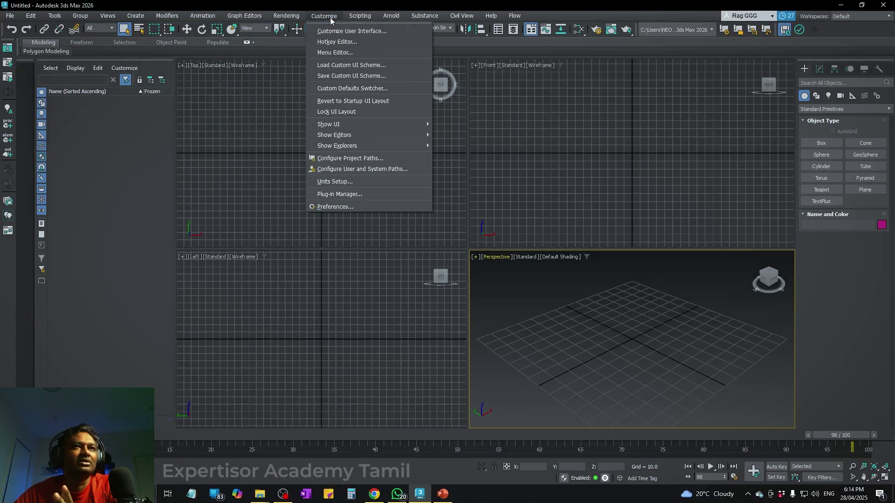
mouse_move(2, 17)
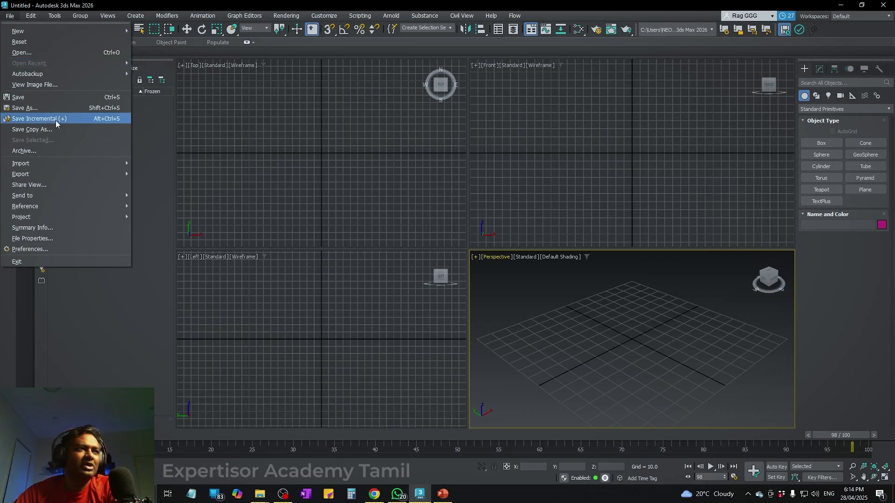
mouse_move(42, 169)
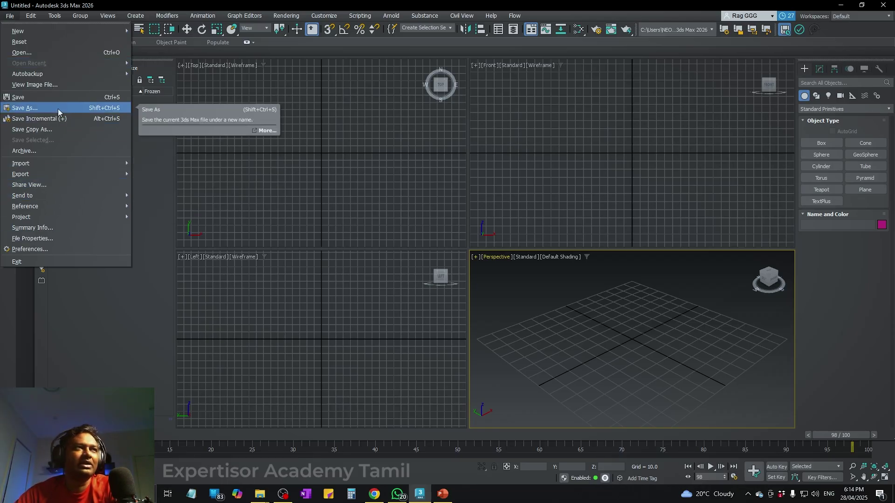
mouse_move(31, 17)
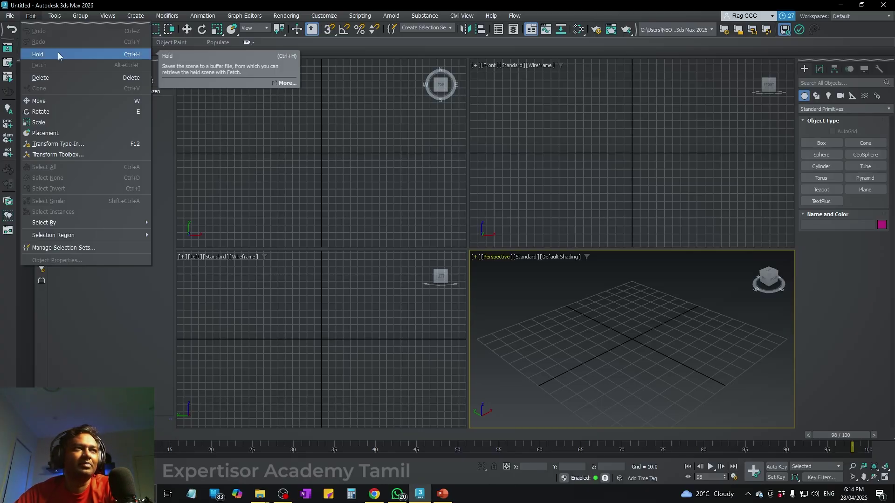
Invoke the Scene Explorer command and open the Layer Explorer
mouse_move(52, 17)
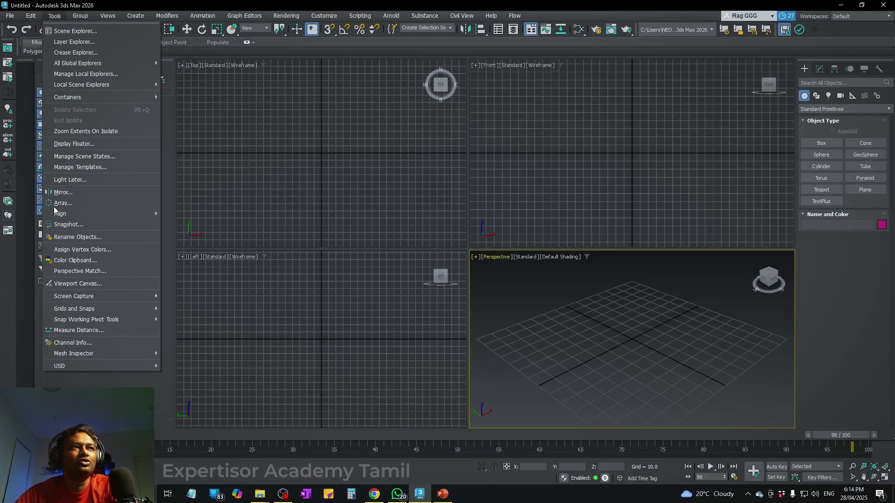
click(71, 33)
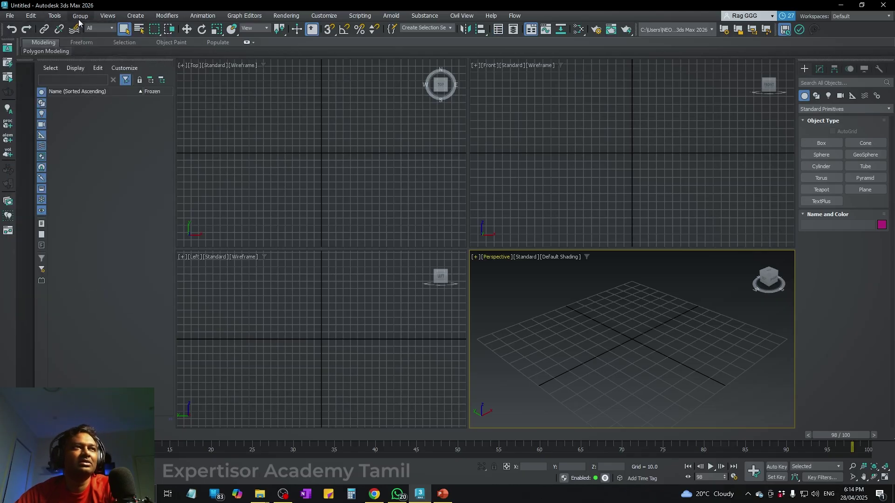
click(55, 15)
click(60, 40)
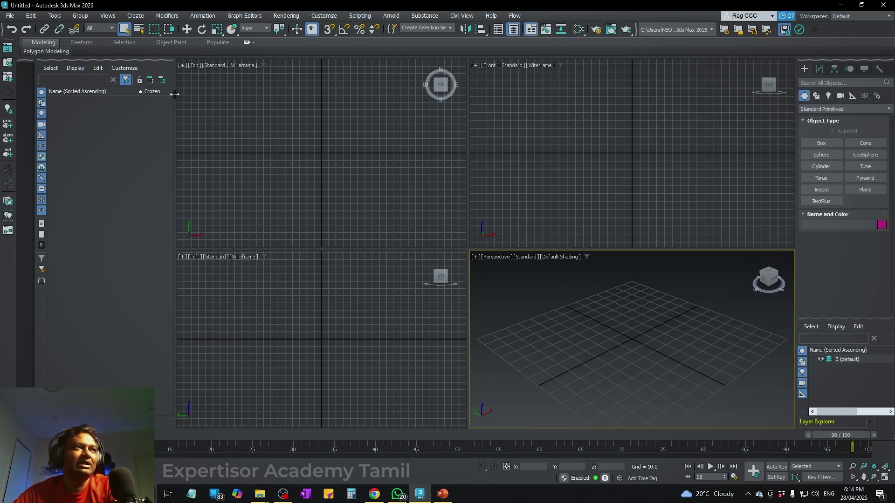
Look through the available commands for tools, grouping, views, object creation and modifiers
click(55, 16)
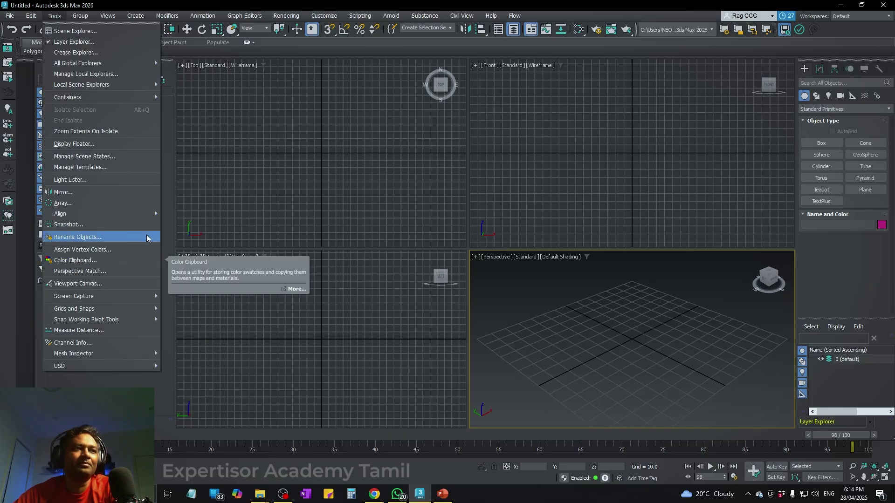
click(272, 168)
click(80, 16)
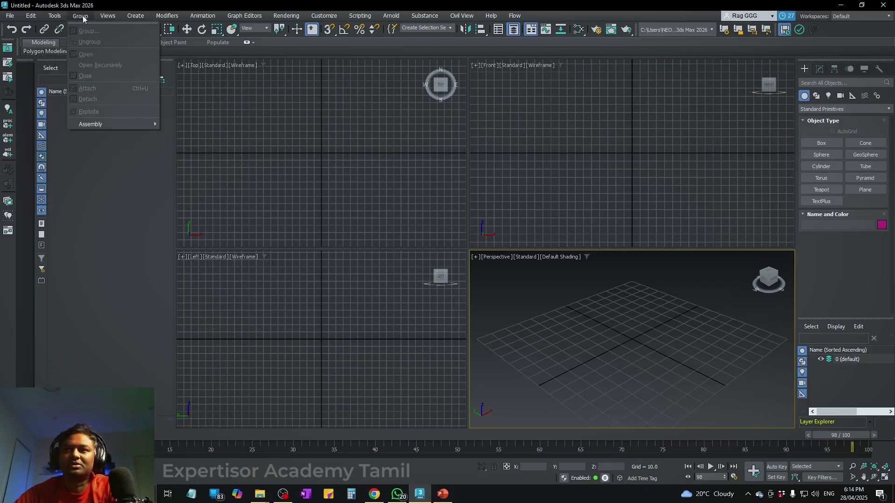
mouse_move(105, 18)
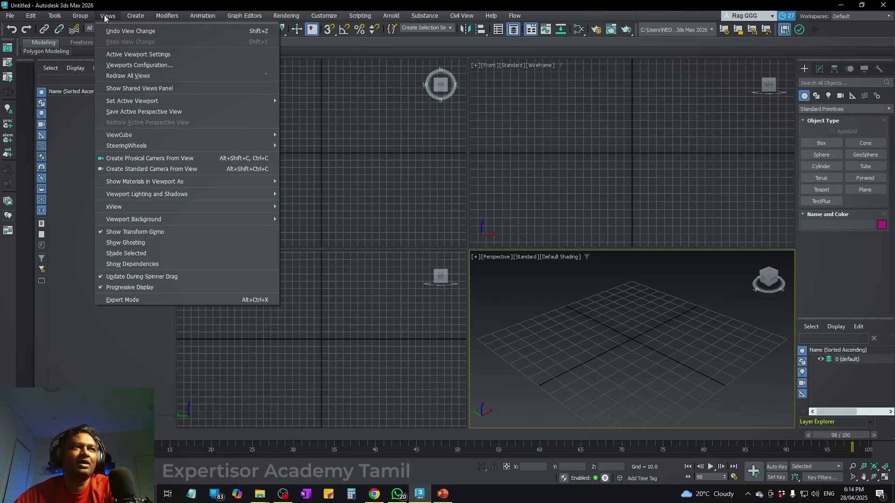
mouse_move(167, 15)
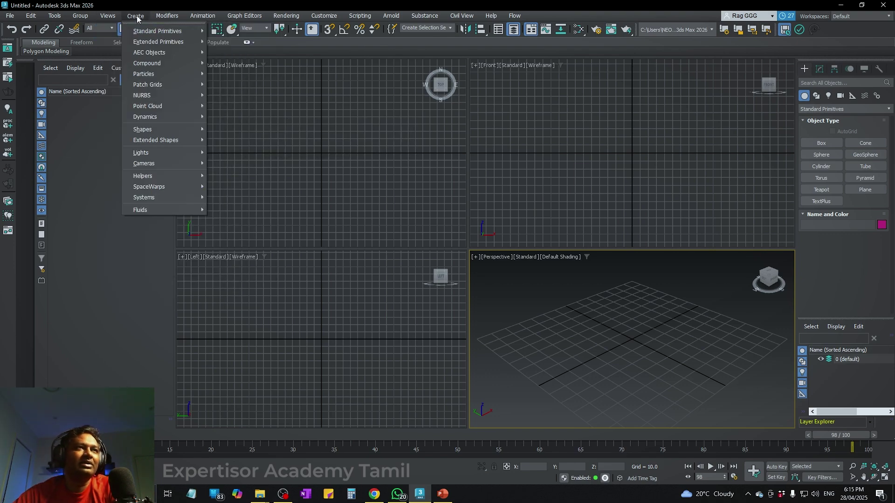
click(136, 16)
click(324, 16)
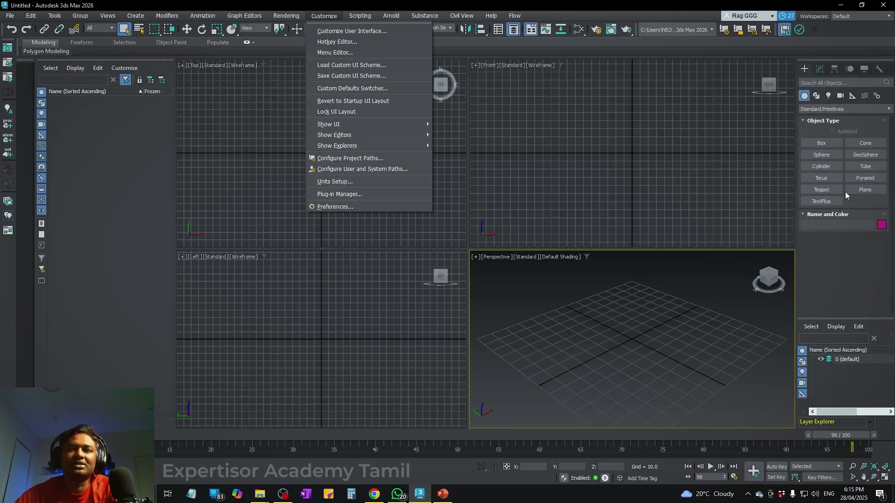
click(135, 15)
click(135, 16)
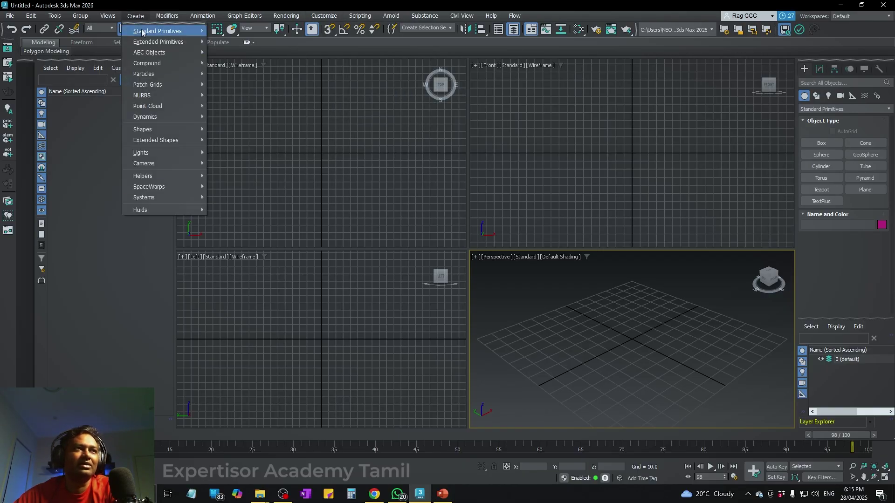
mouse_move(154, 42)
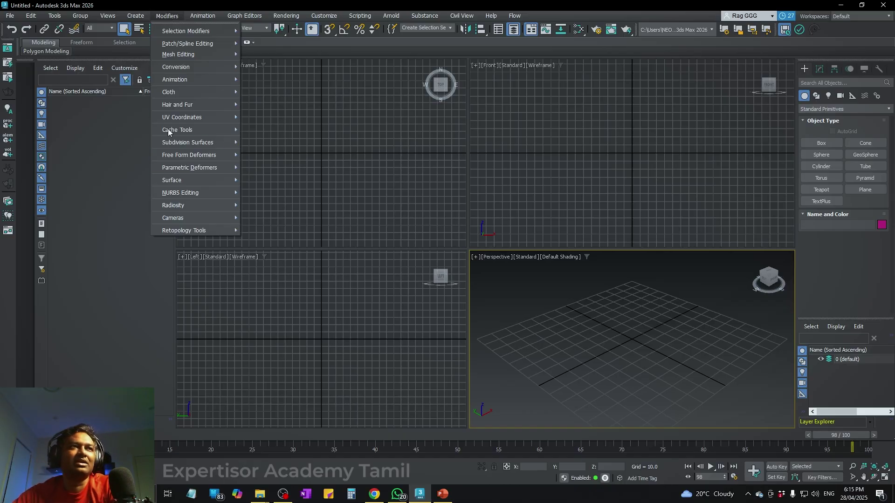
Look through the available commands for animation, graph editors, rendering, interface customization, scripting, Arnold, Substance and Civil View
mouse_move(201, 19)
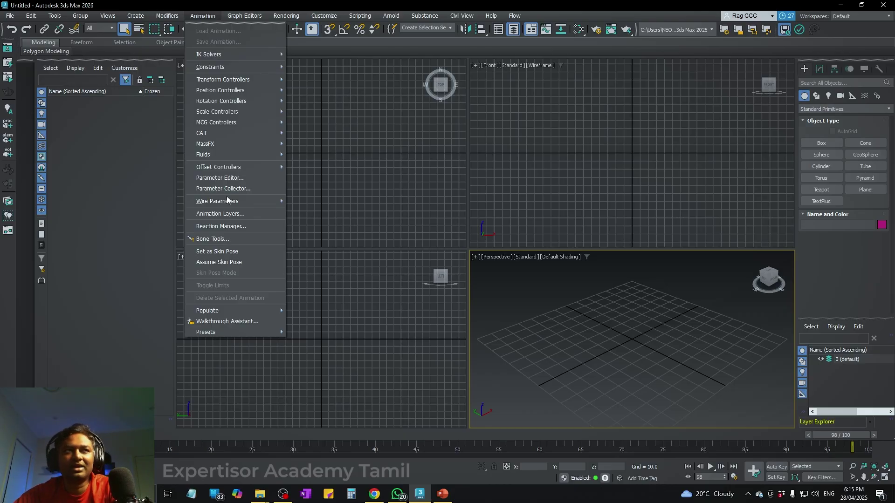
mouse_move(251, 90)
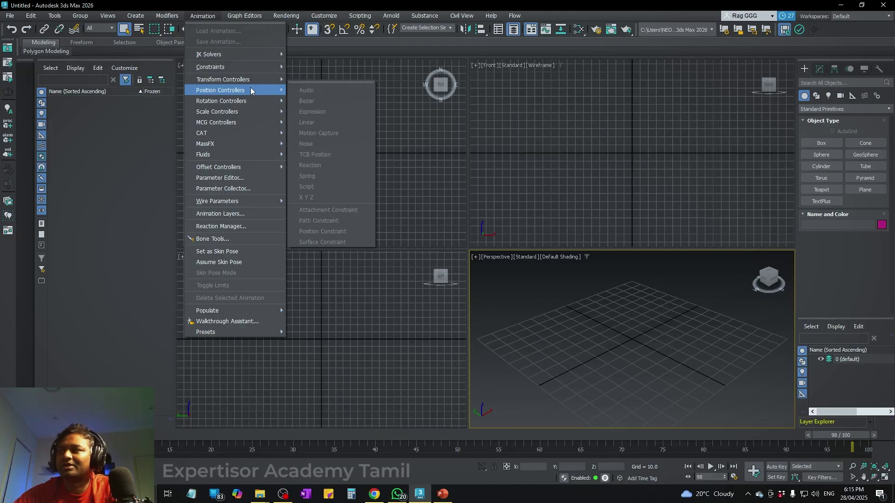
mouse_move(248, 19)
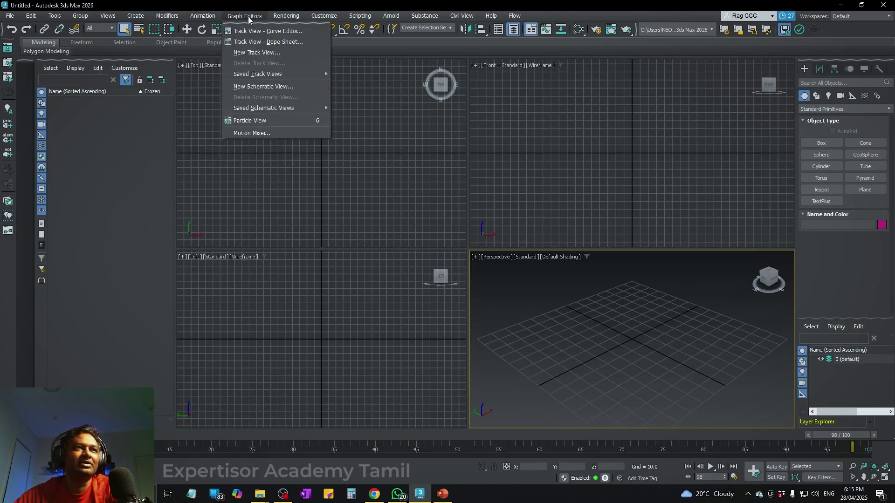
mouse_move(284, 18)
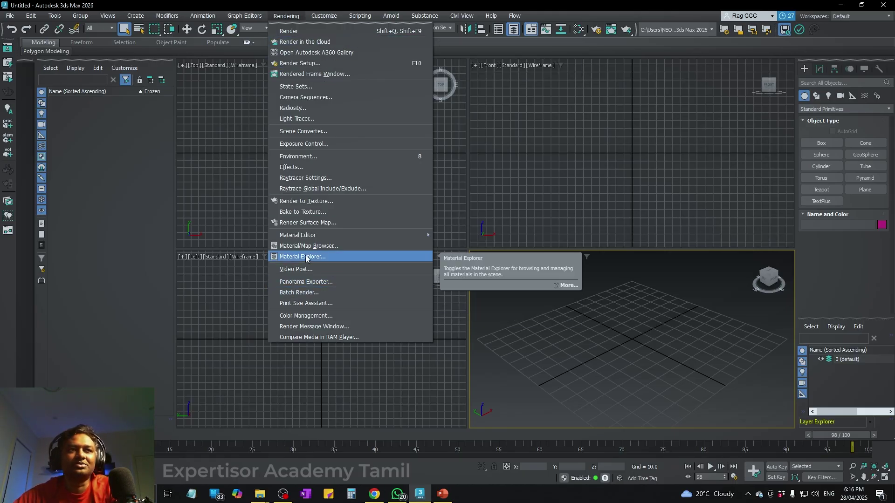
mouse_move(328, 18)
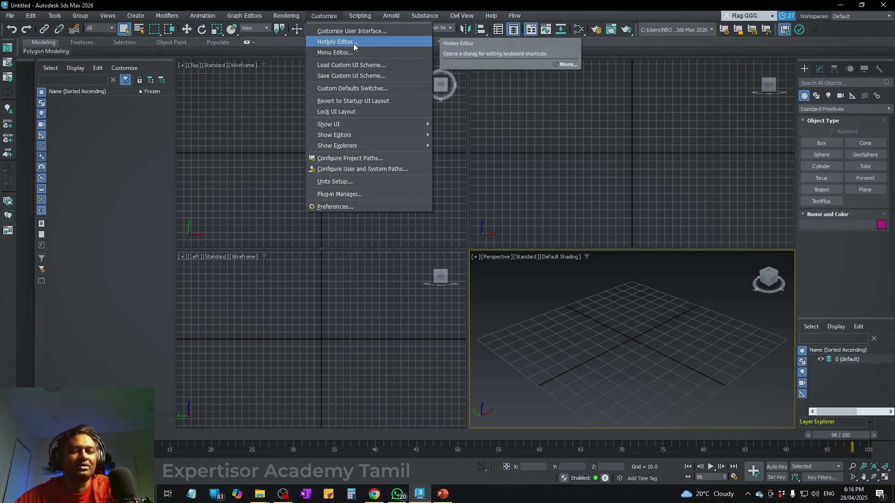
mouse_move(359, 18)
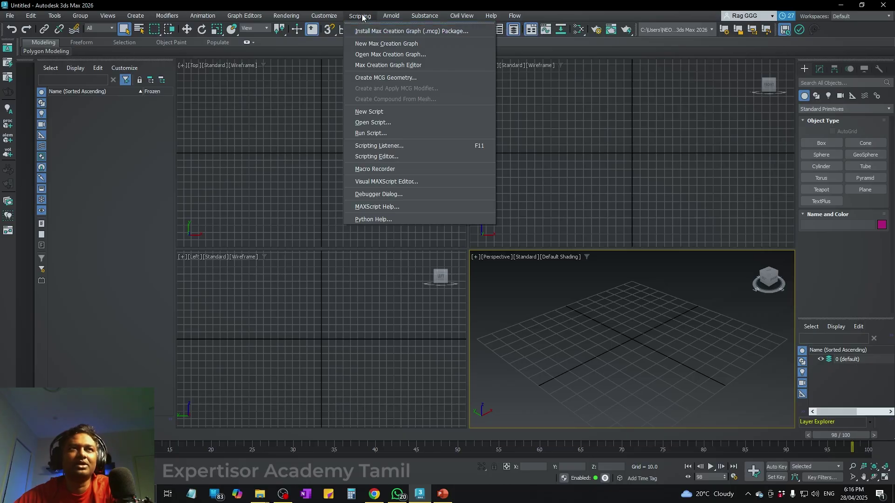
mouse_move(391, 17)
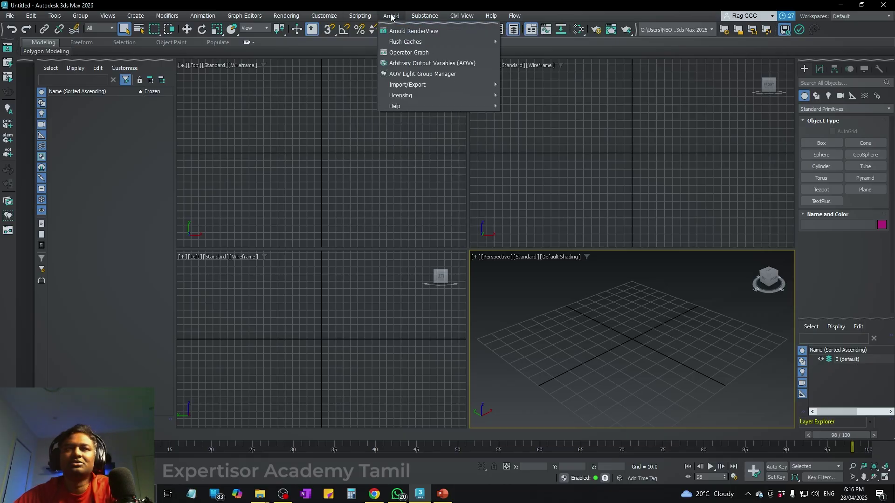
mouse_move(425, 15)
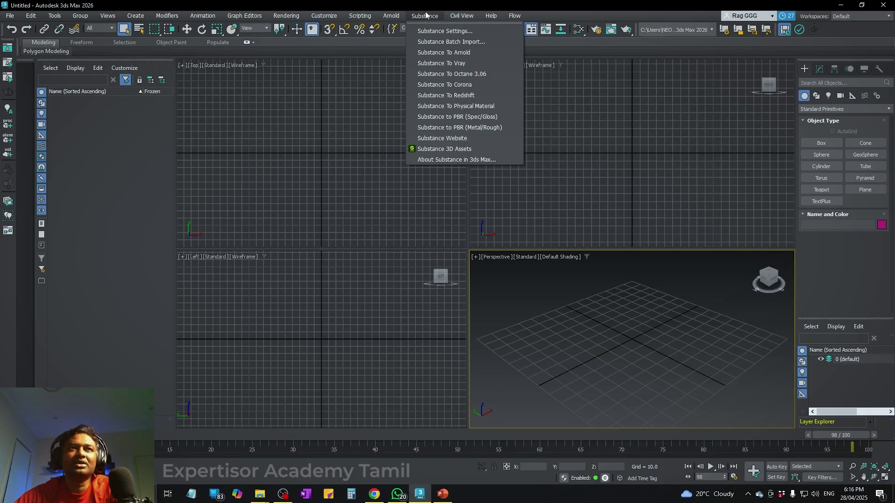
mouse_move(460, 16)
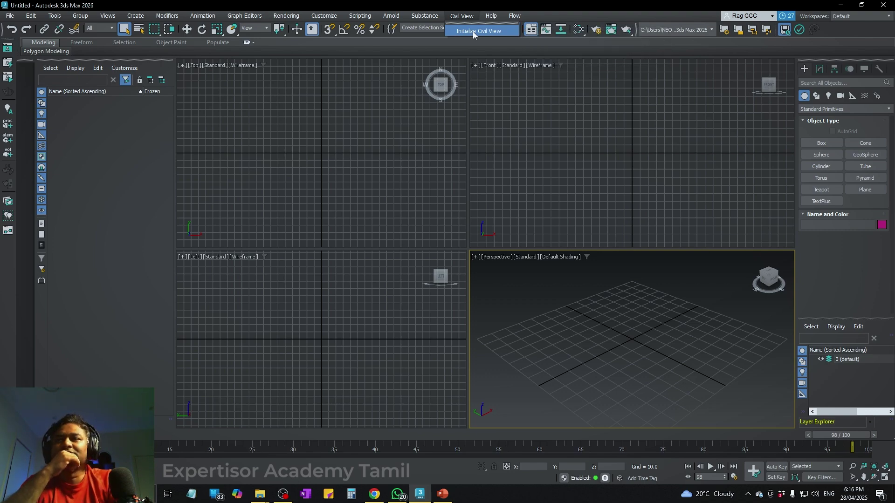
mouse_move(513, 21)
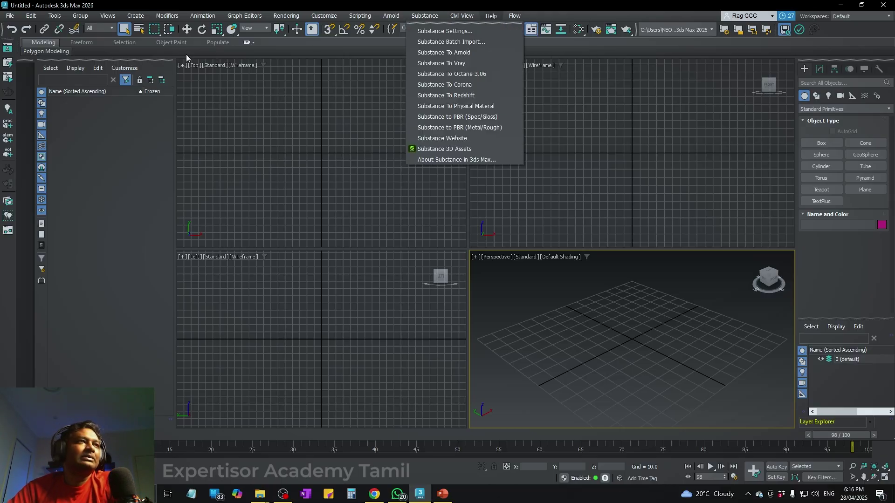
Examine the scanline renderer's common parameters, render output and assigned renderers in the render setup
click(142, 52)
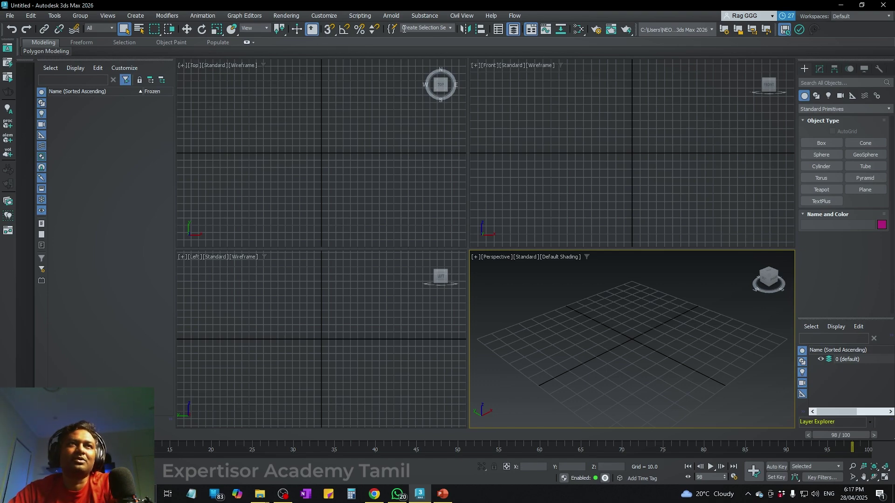
click(596, 29)
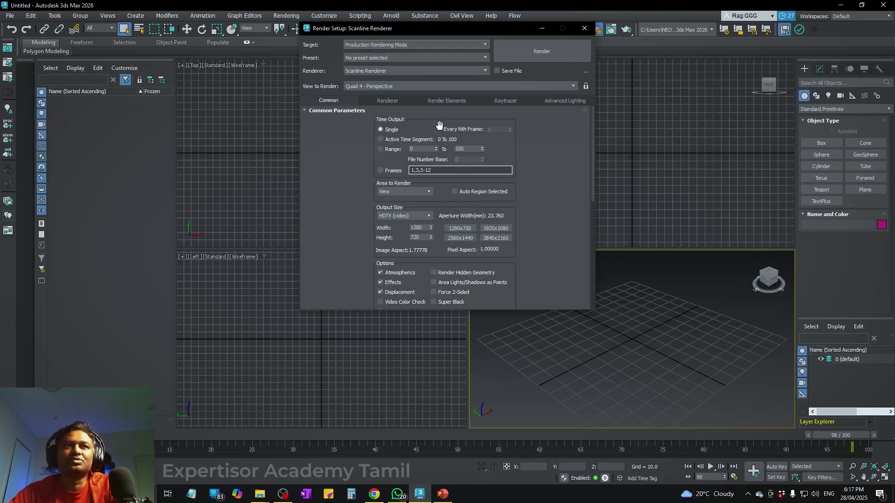
scroll(362, 189, down, 4)
scroll(360, 191, down, 4)
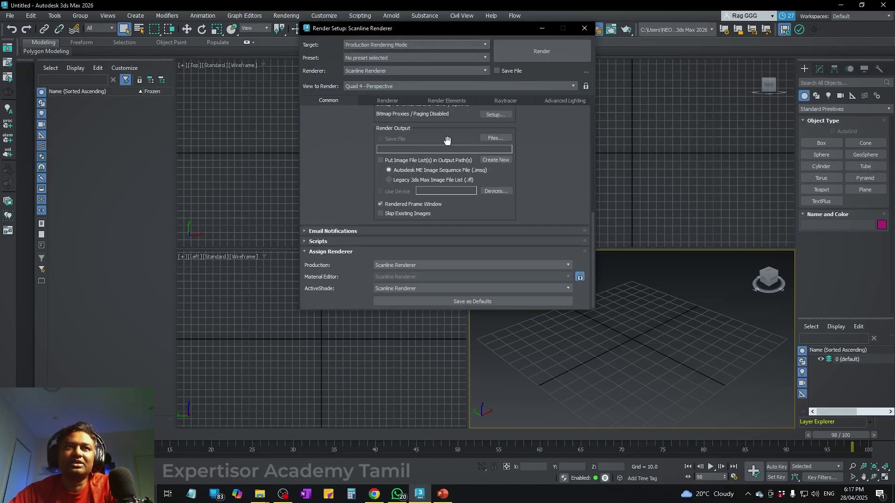
click(586, 28)
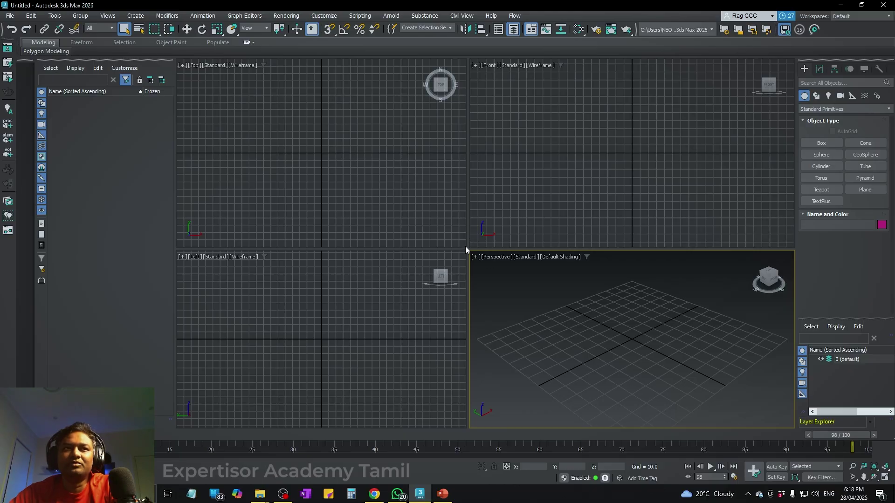
Try different viewport proportions by shifting the vertical and horizontal dividers between the four viewports
drag(469, 248, 640, 325)
drag(357, 234, 357, 234)
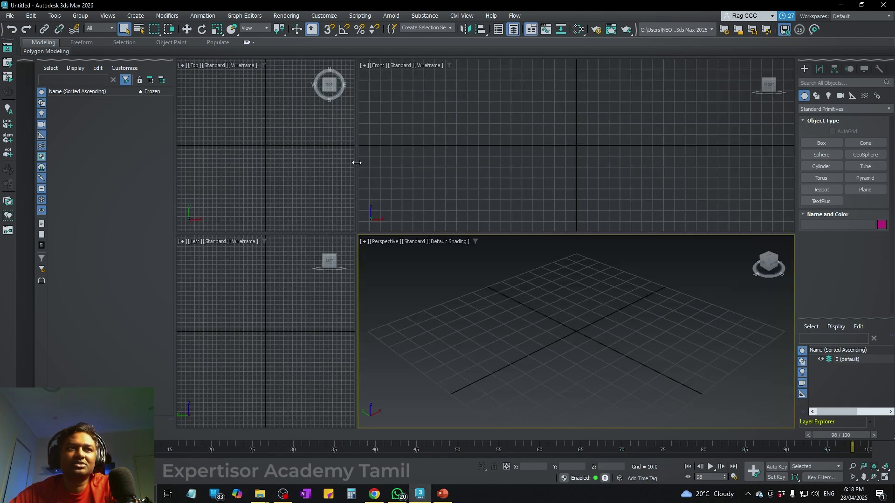
drag(357, 163, 475, 166)
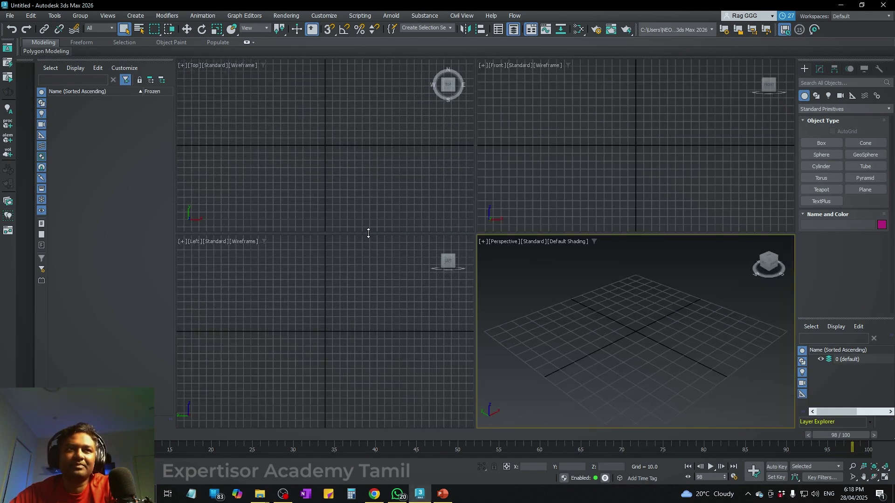
drag(368, 233, 426, 278)
right_click(475, 278)
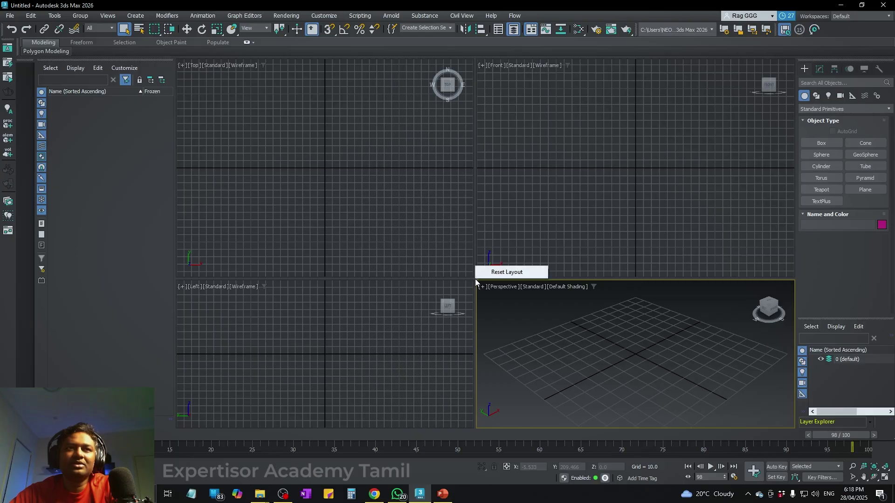
click(475, 279)
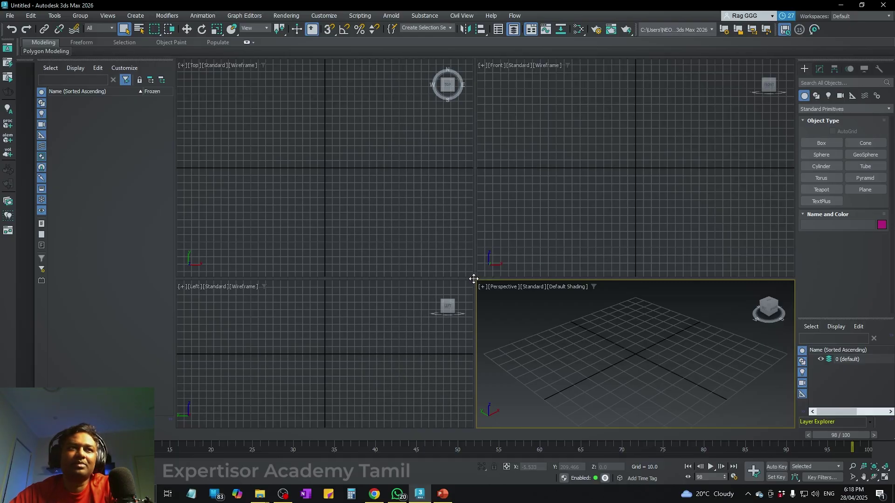
Enlarge the Perspective viewport by moving the shared divider corner, and reset the viewport layout to equal sizes
drag(475, 279, 238, 127)
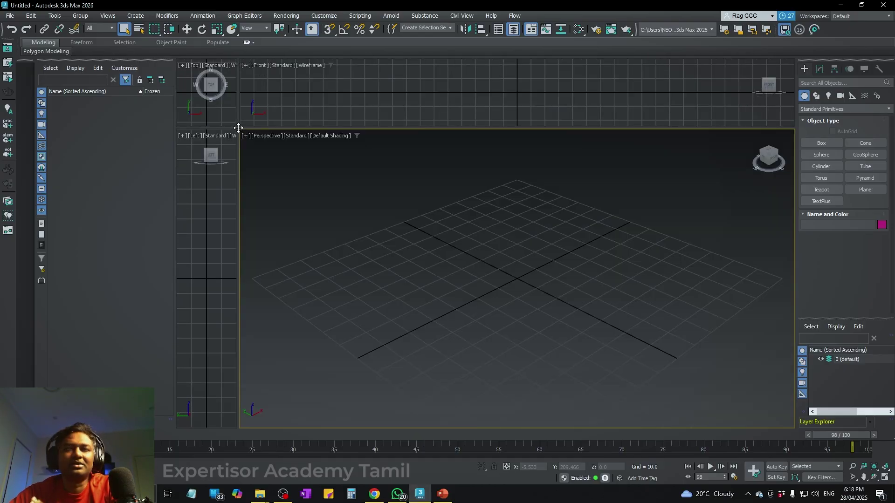
right_click(238, 128)
click(255, 123)
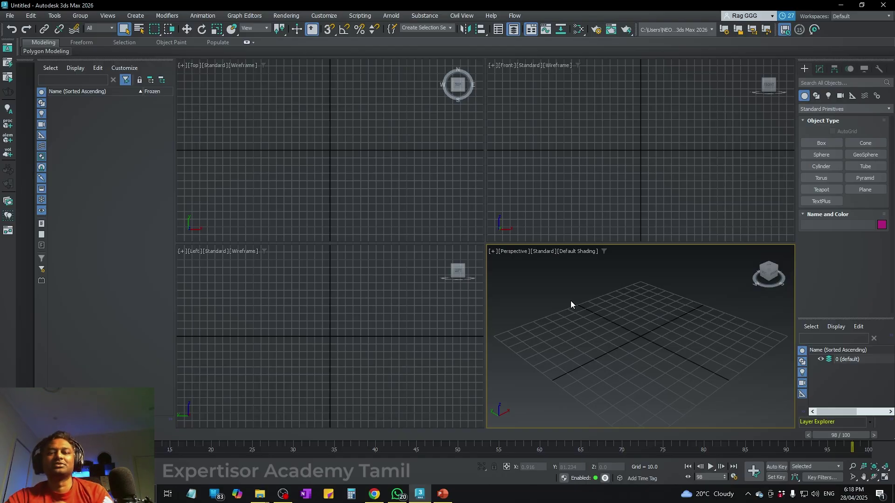
Maximize the Perspective viewport and restore the four-viewport layout twice
key(alt+w)
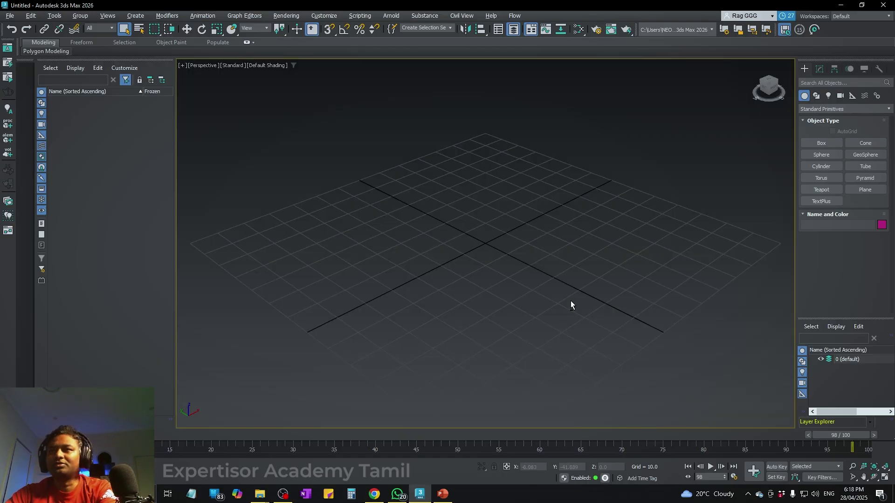
key(w)
key(alt+w)
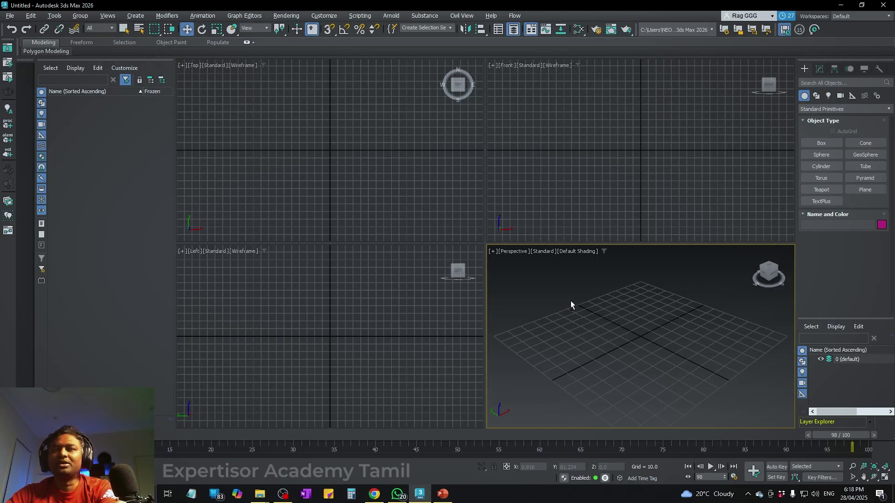
click(887, 479)
click(887, 479)
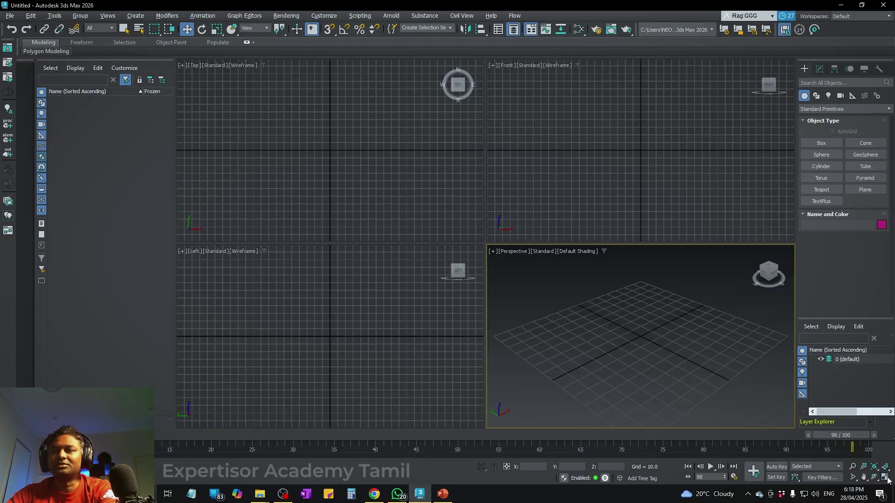
Maximize and restore the Front viewport, and leave the Perspective viewport maximized
click(565, 115)
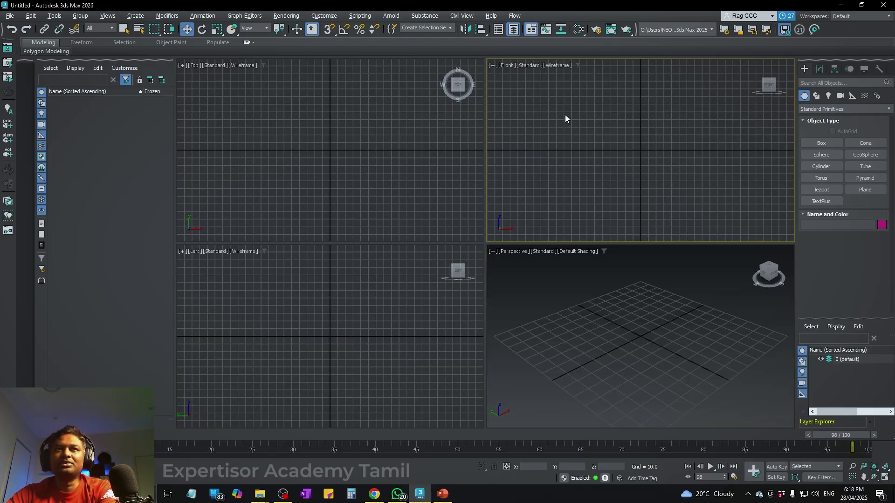
click(886, 479)
click(886, 479)
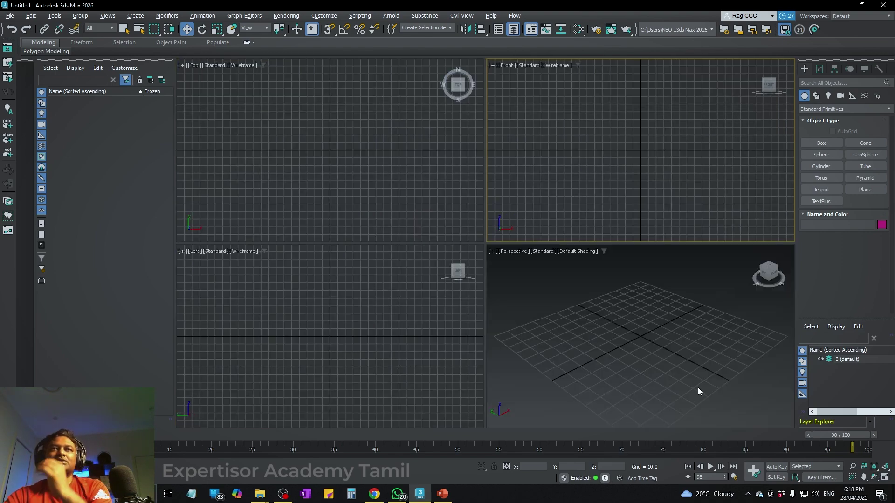
click(737, 297)
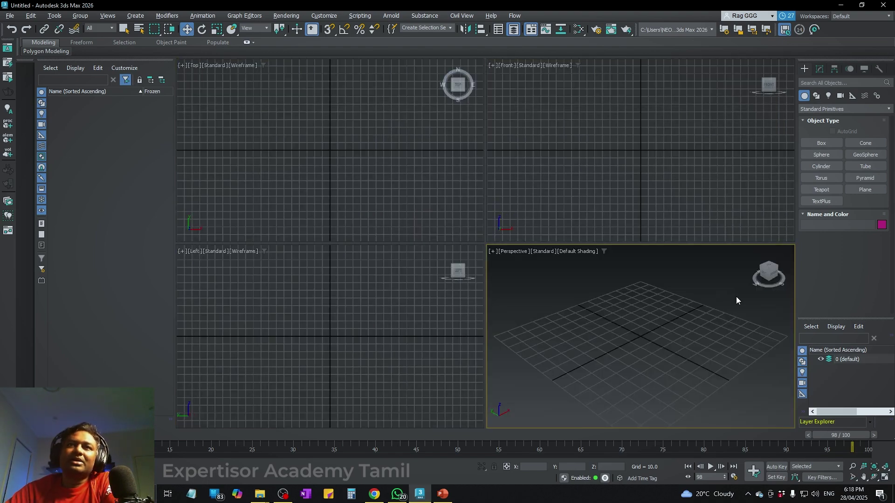
click(886, 479)
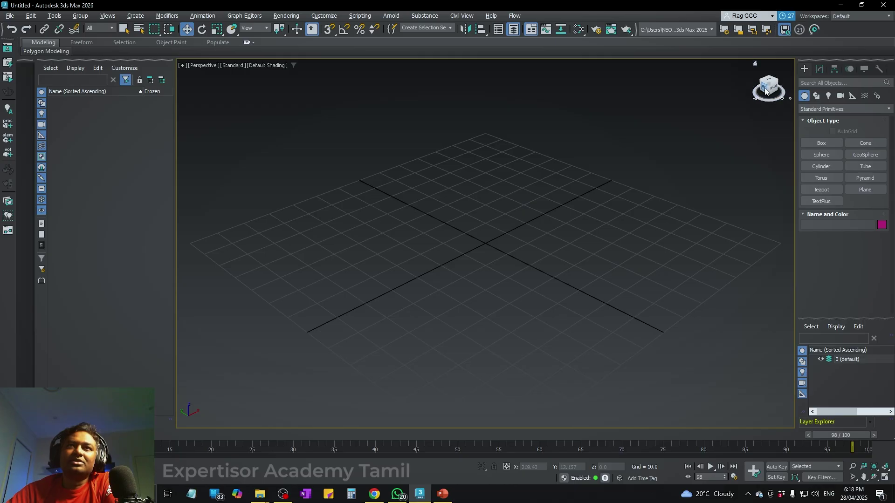
View the scene from a rotated angle, the top and the left with the ViewCube, and return to the home view
mouse_move(770, 88)
mouse_down()
mouse_move(734, 101)
mouse_move(770, 89)
mouse_up()
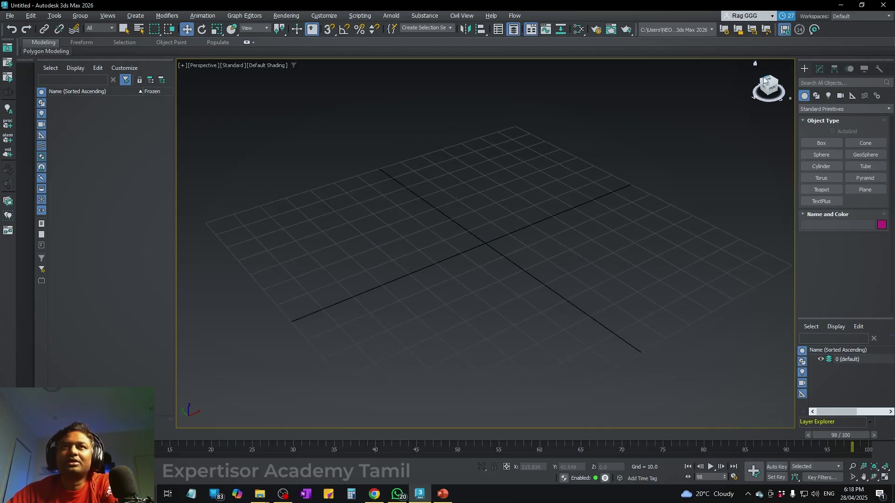
click(769, 87)
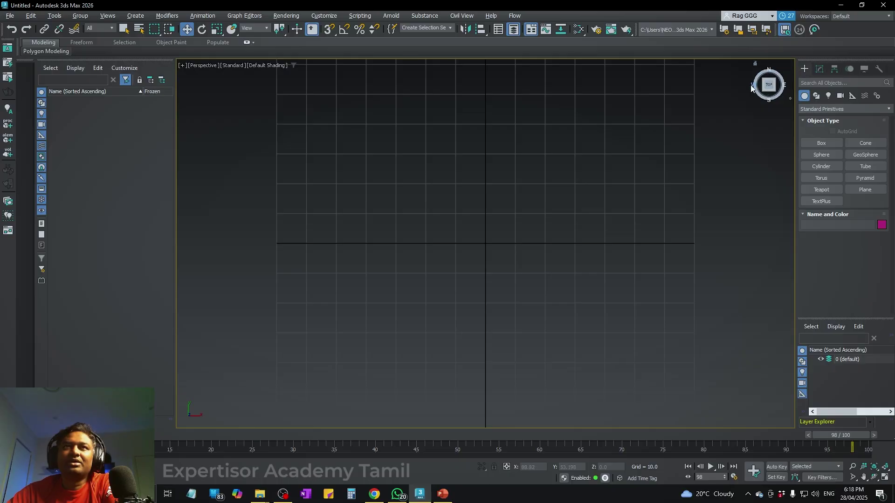
click(752, 89)
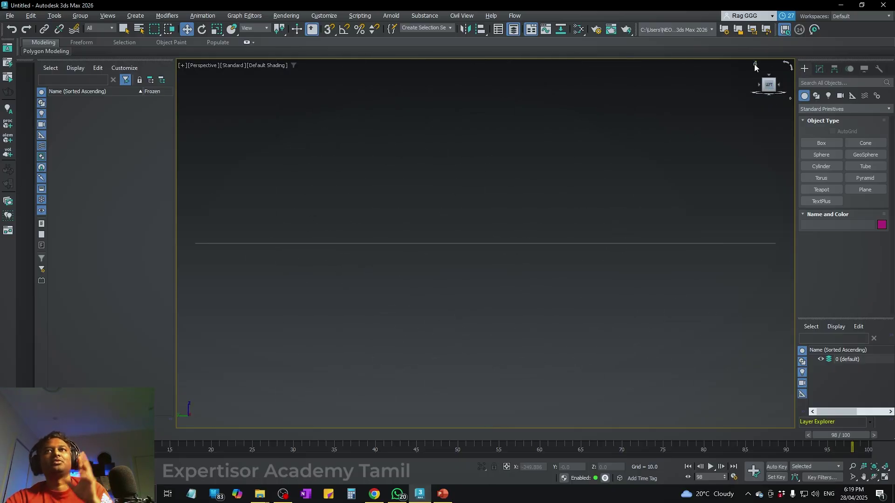
click(755, 64)
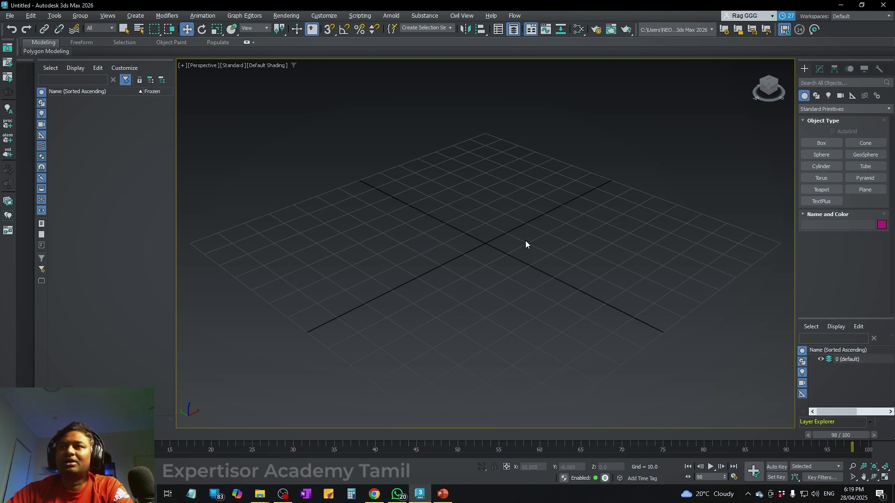
Examine the grid in the Perspective viewport from different angles and distances by orbiting, zooming and panning
alt+middle_drag(528, 239, 489, 242)
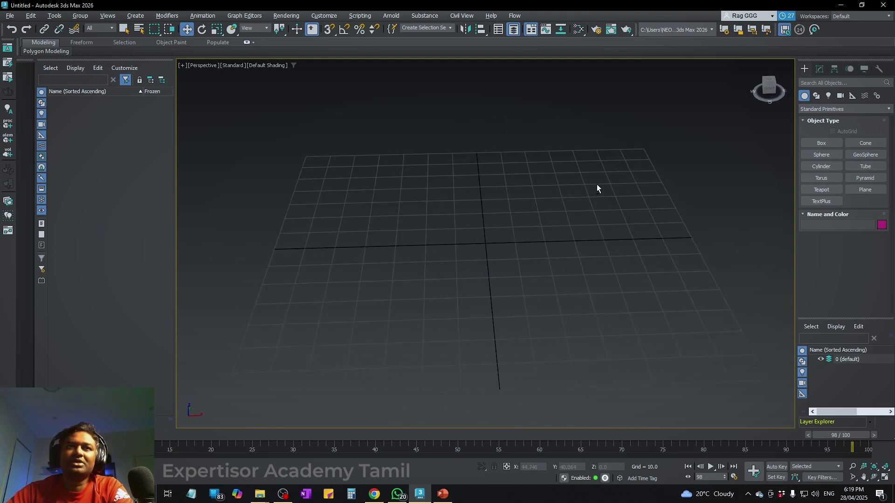
alt+middle_drag(598, 185, 540, 224)
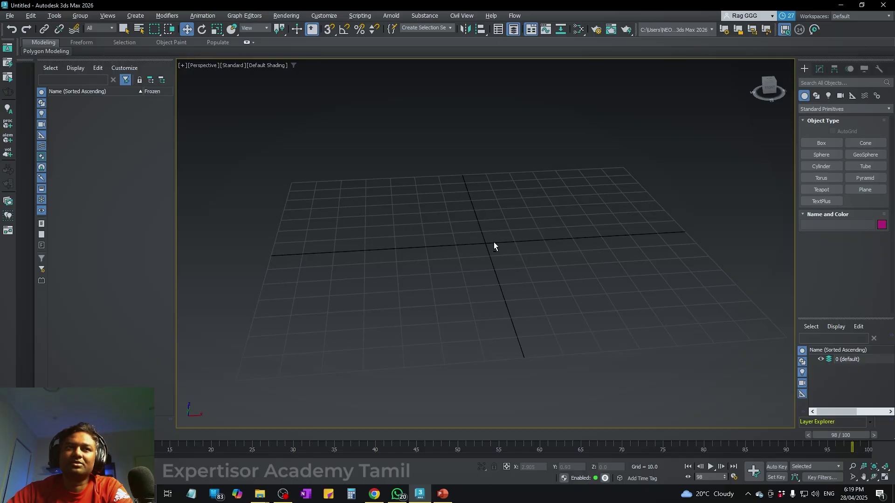
alt+middle_drag(494, 242, 521, 240)
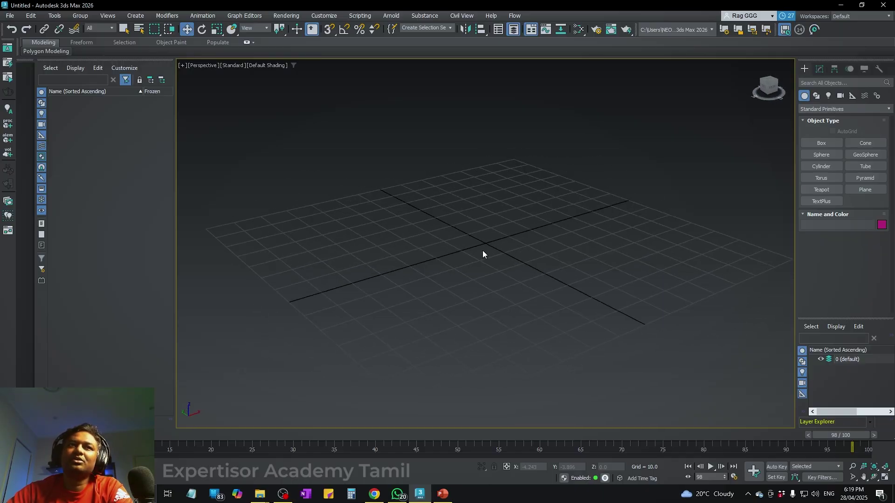
scroll(561, 240, up, 5)
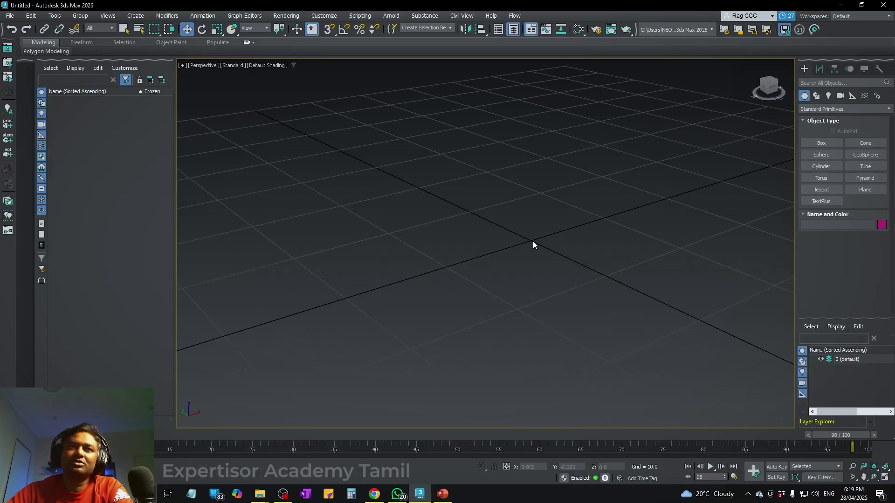
alt+middle_drag(544, 240, 490, 254)
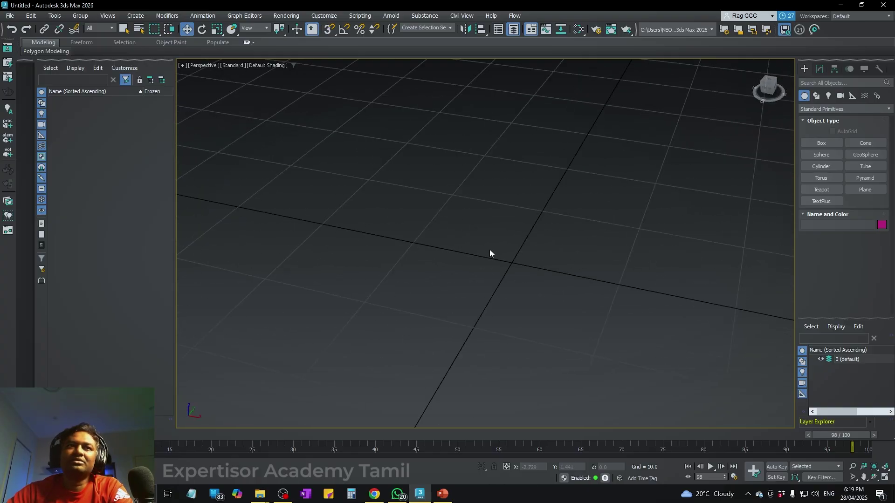
scroll(490, 254, down, 3)
scroll(489, 253, down, 5)
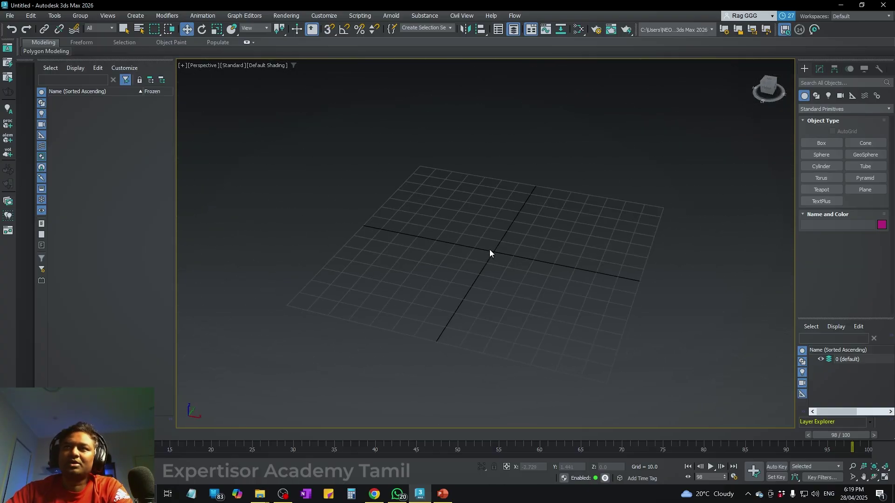
scroll(490, 254, up, 5)
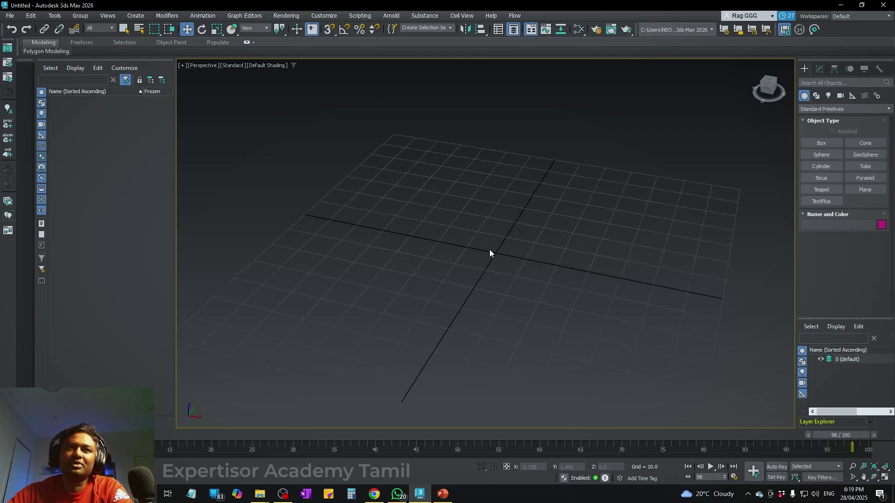
middle_drag(485, 250, 493, 228)
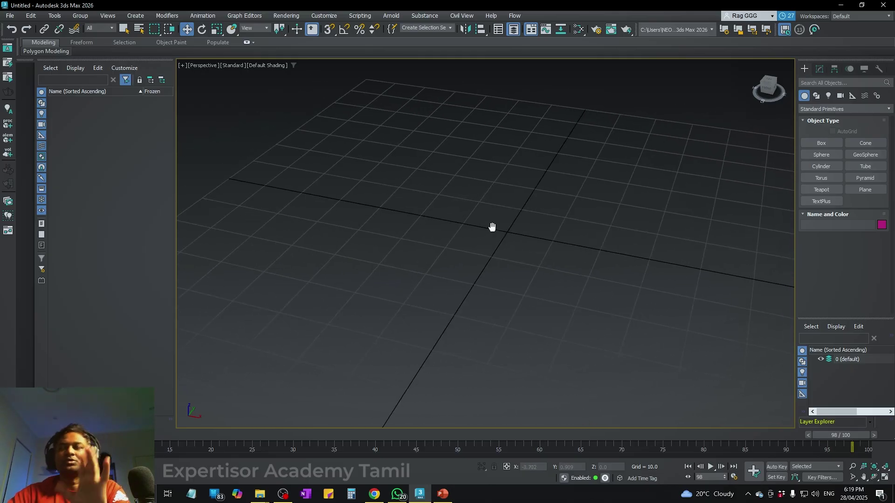
scroll(378, 188, up, 2)
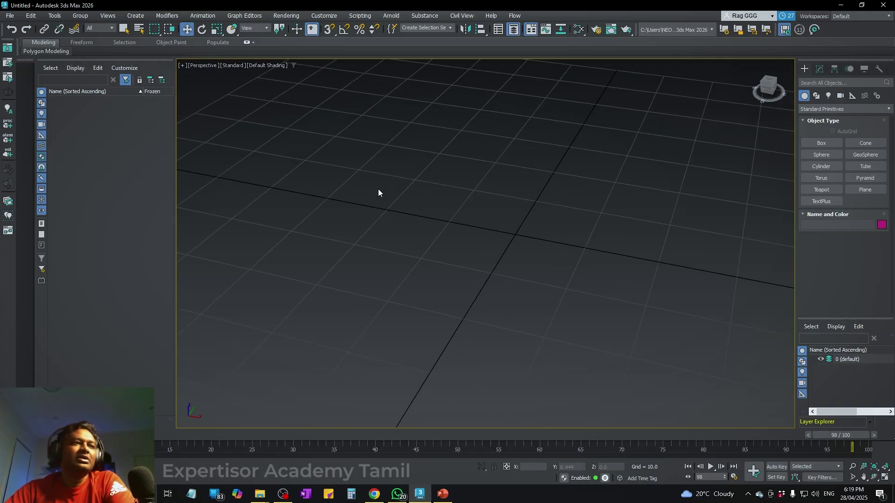
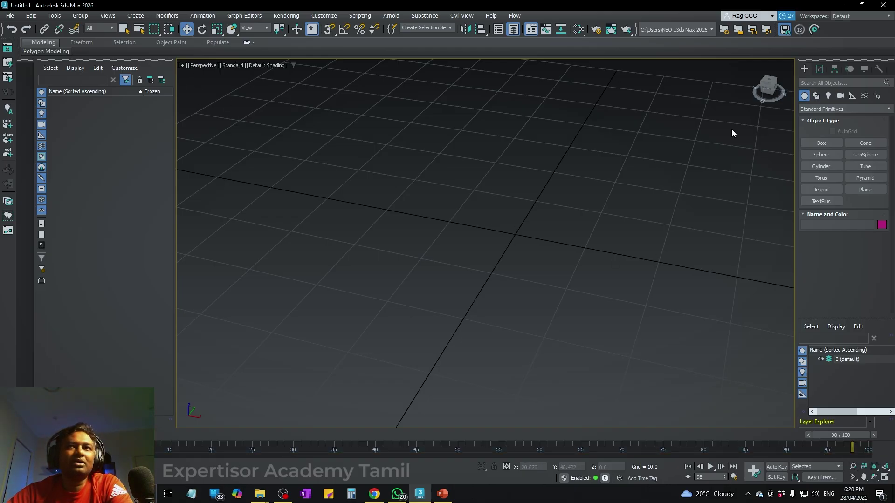
Create a box in the Perspective viewport, about 19.2 long, 22.9 wide and 9.4 high, near the grid's origin
click(817, 143)
drag(437, 229, 624, 194)
click(606, 127)
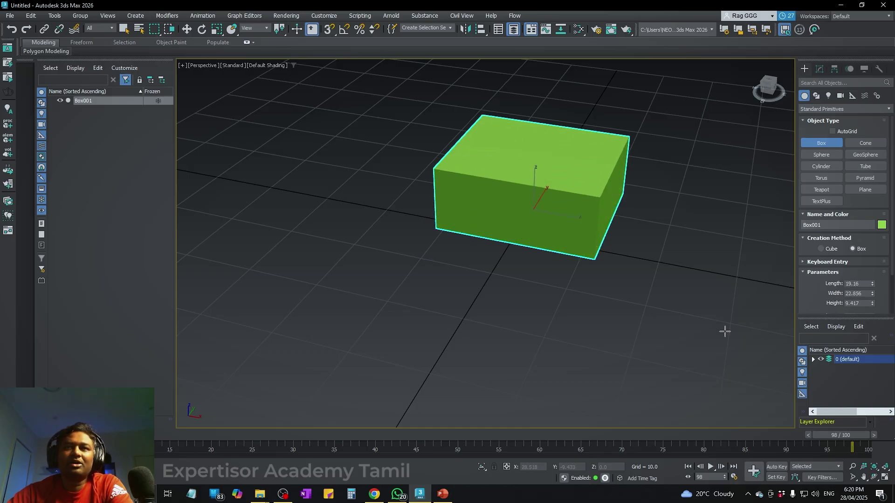
Restore the four-viewport layout and make the Top viewport active with the Move tool
click(884, 477)
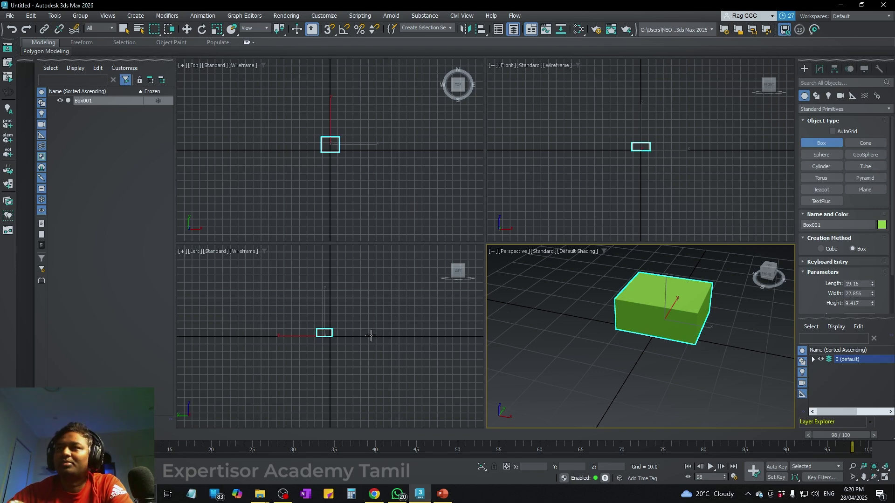
click(244, 73)
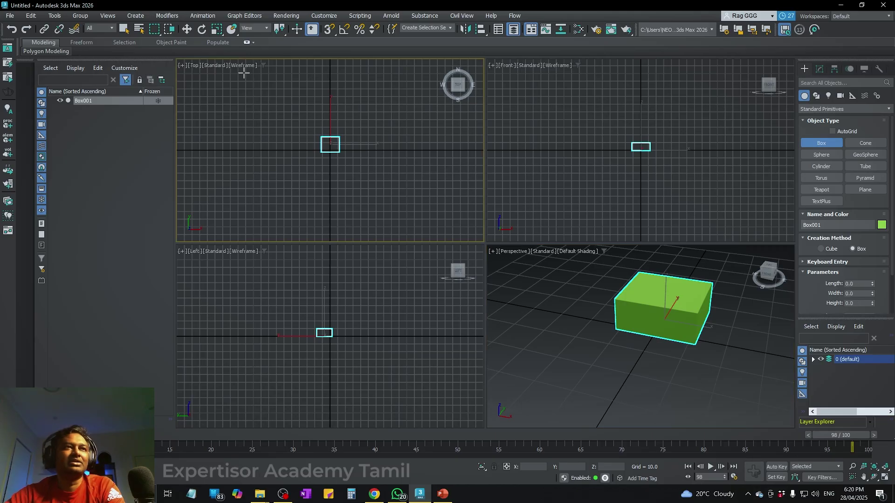
click(191, 30)
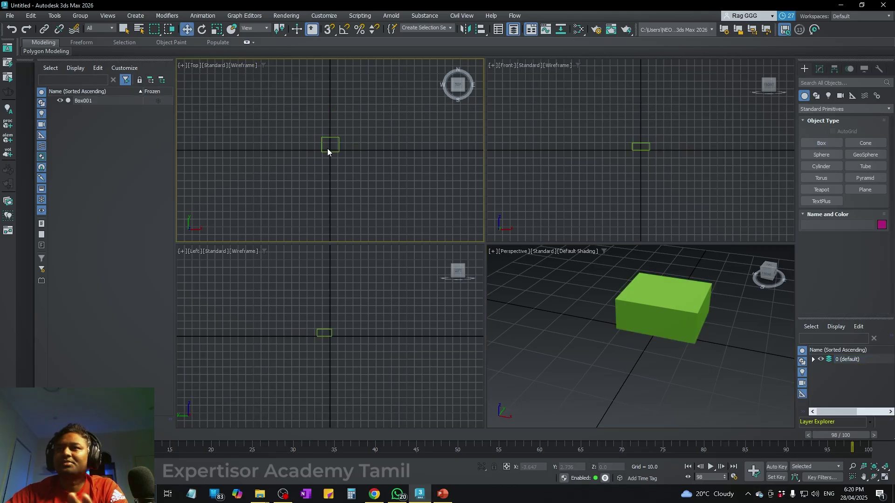
Try the stylized Graphite visual style in the Top viewport
click(242, 65)
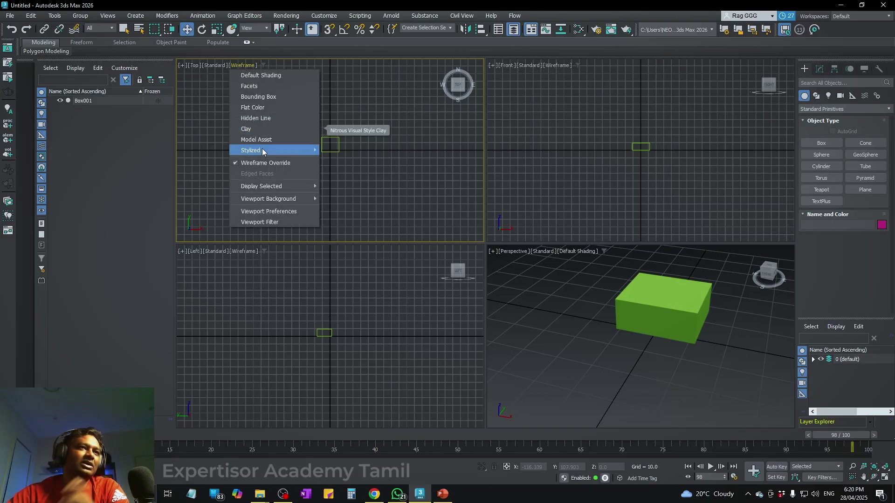
mouse_move(262, 150)
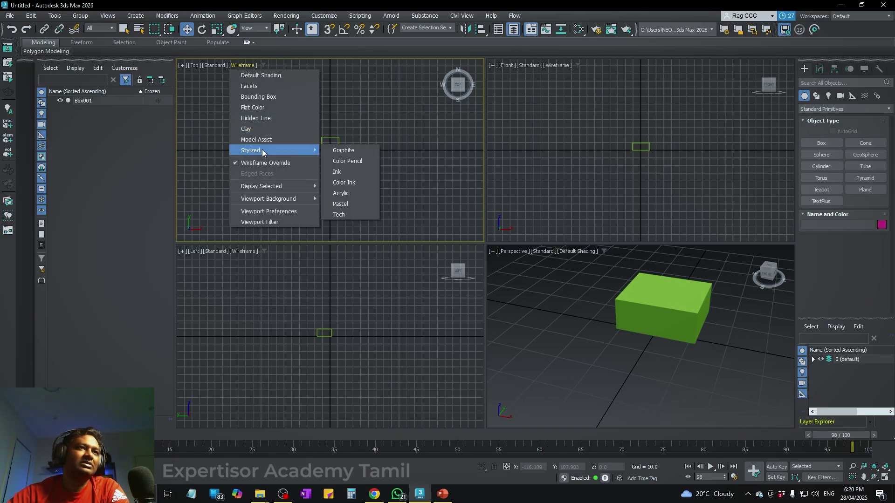
click(343, 151)
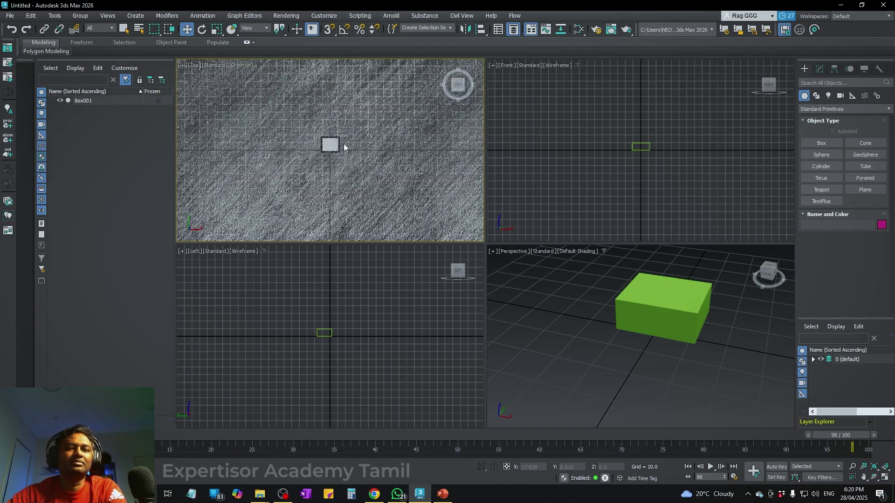
Set the Top viewport's visual style to Default Shading and look over its rendering quality options
click(235, 66)
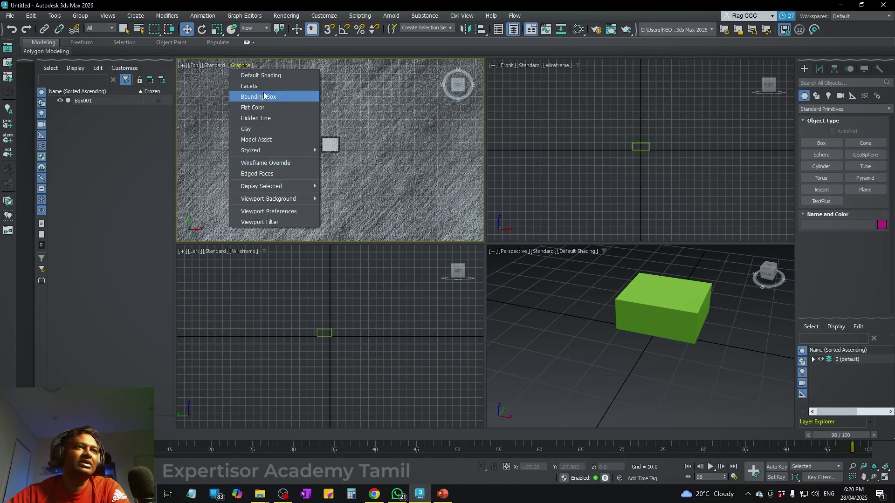
click(246, 75)
click(215, 66)
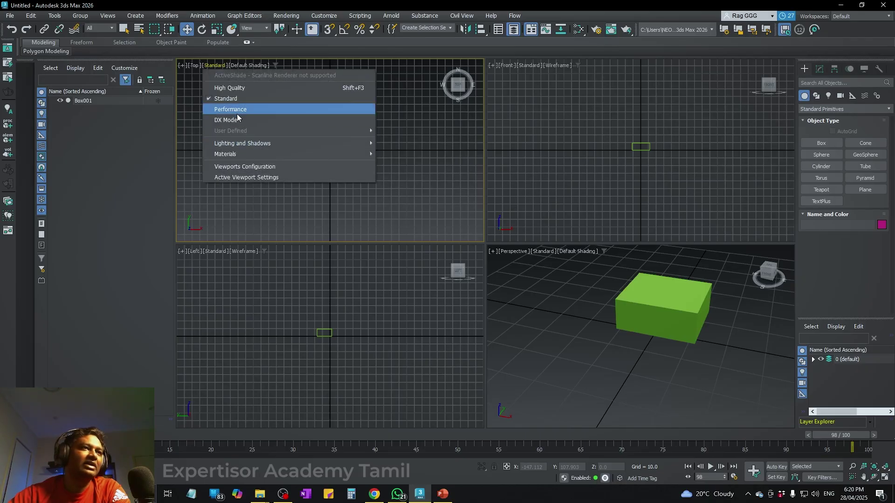
click(189, 81)
Set the Top viewport's background to Solid Color
click(252, 66)
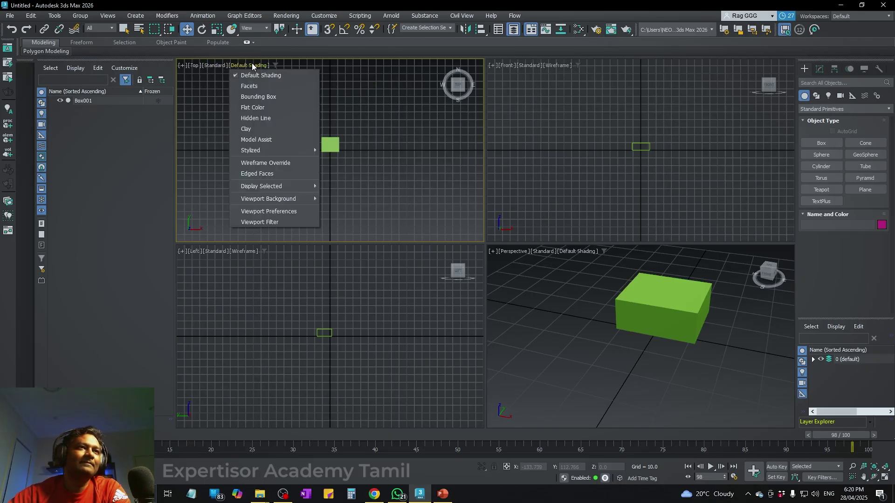
mouse_move(279, 191)
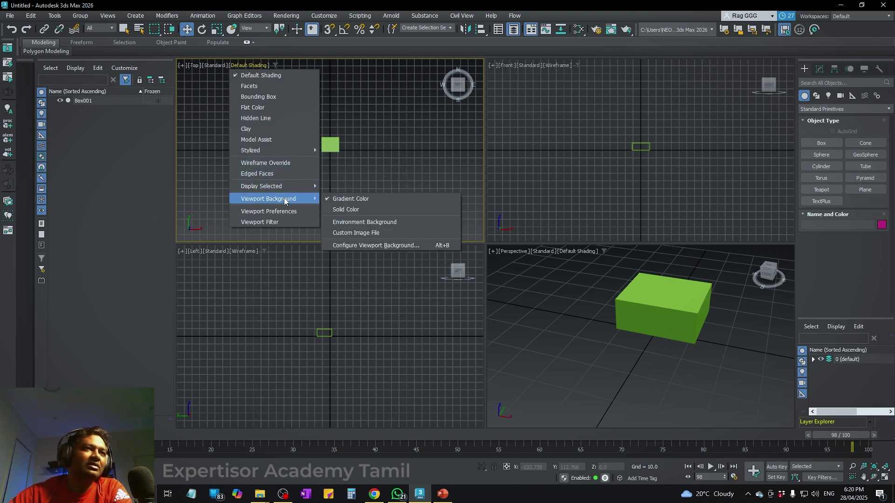
click(357, 211)
click(251, 67)
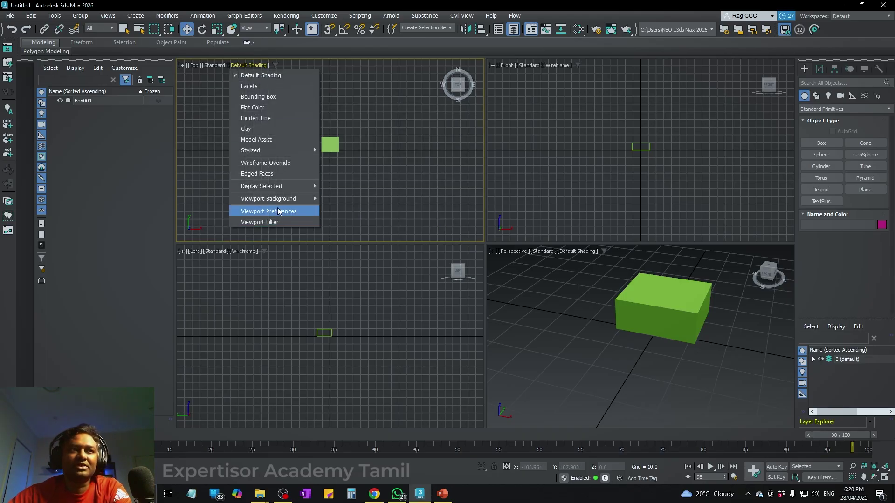
click(393, 290)
Try the Bounding Box visual style in the Perspective viewport and return it to Default Shading
click(599, 313)
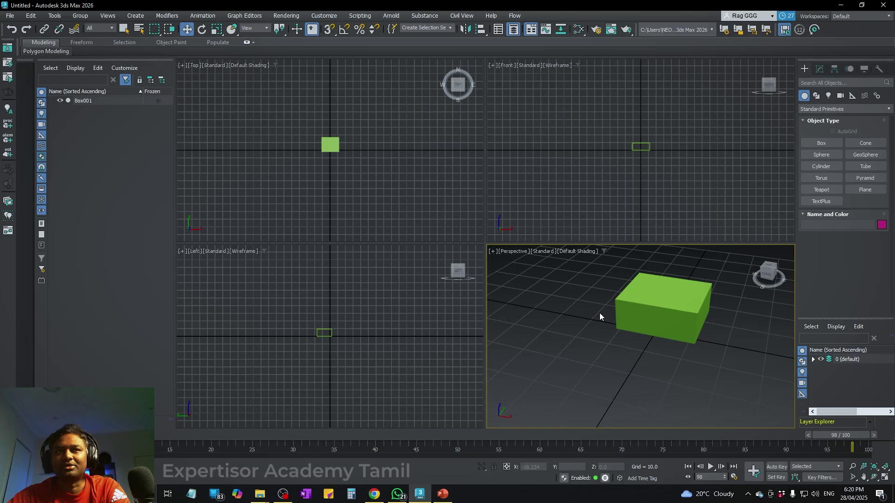
click(578, 253)
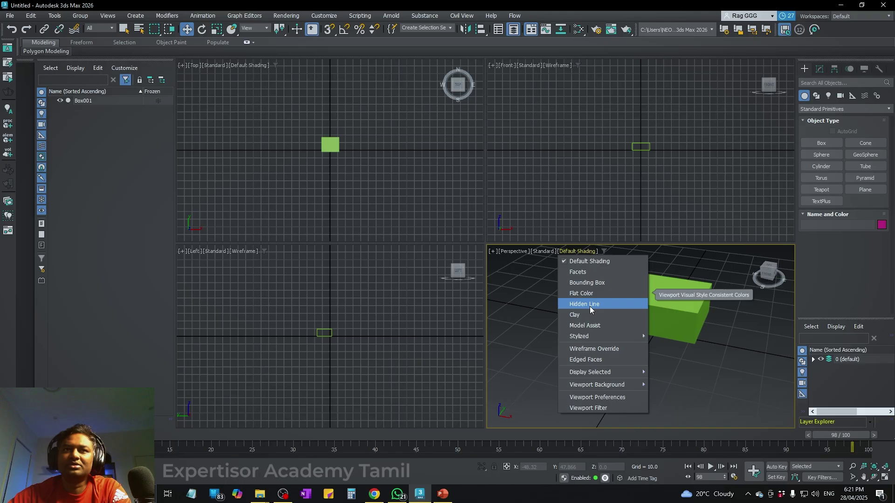
click(589, 283)
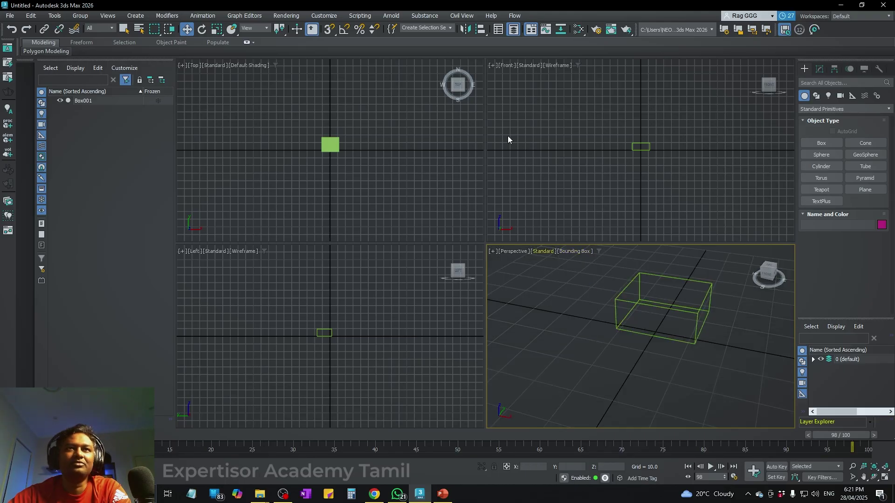
click(576, 252)
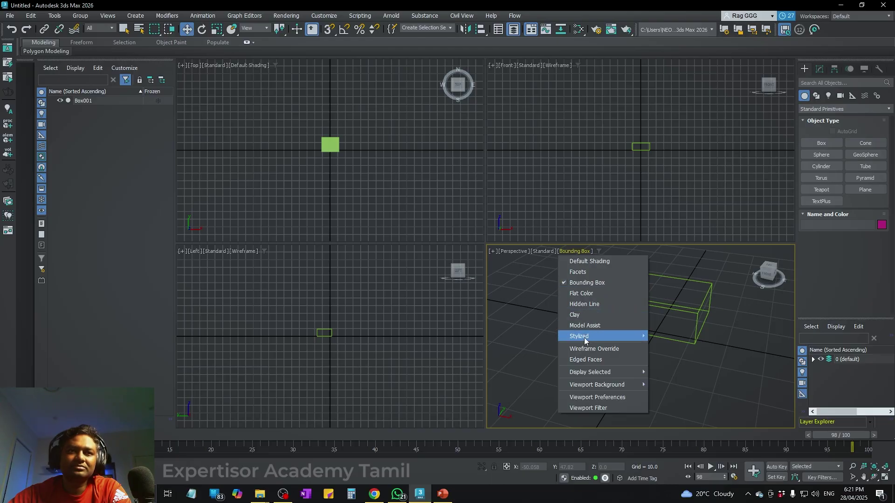
click(590, 262)
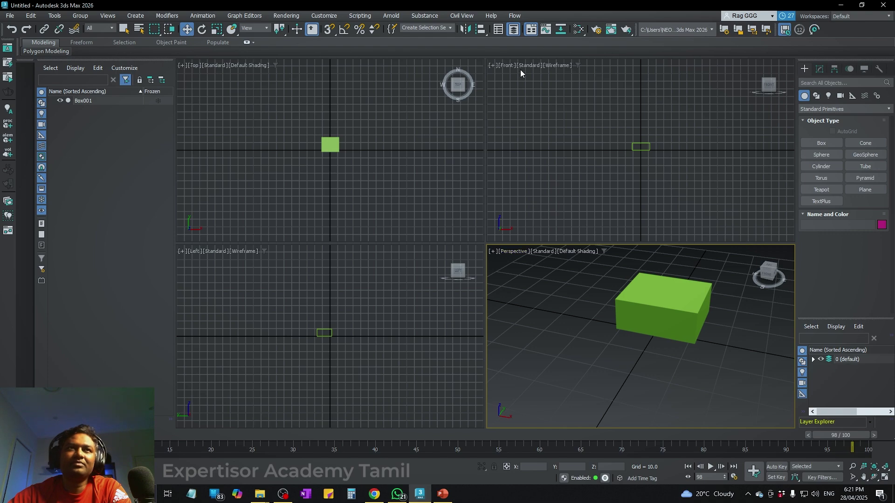
Change the Front viewport to the Bottom view and the Left viewport to the Right view
click(508, 65)
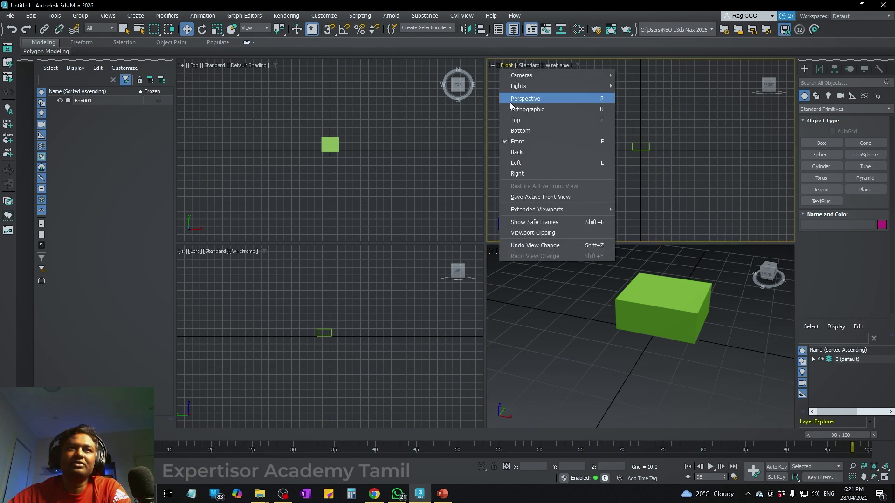
click(518, 131)
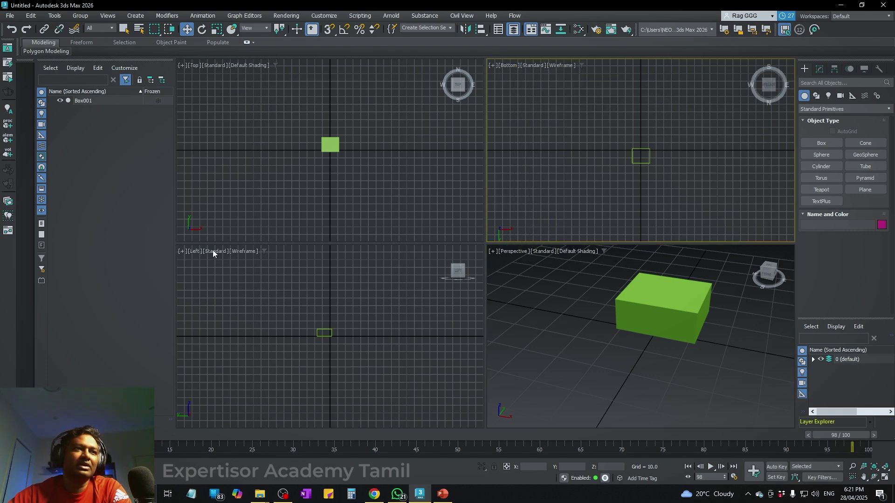
click(195, 252)
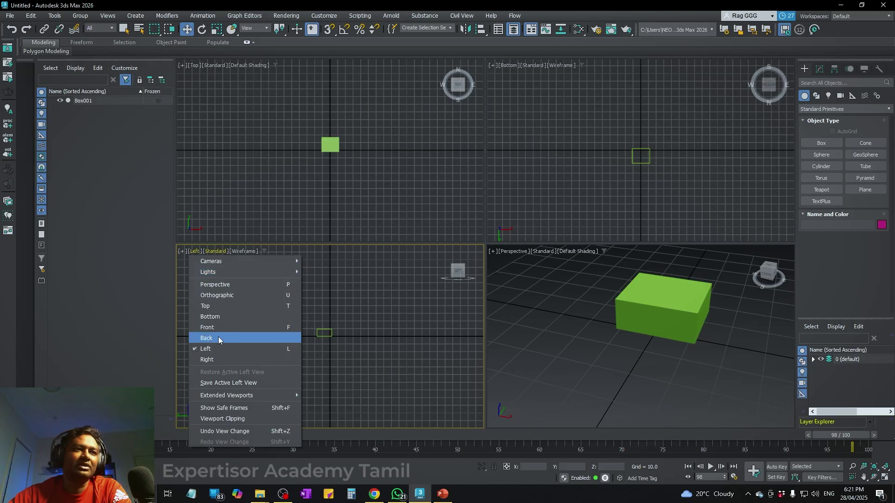
click(224, 359)
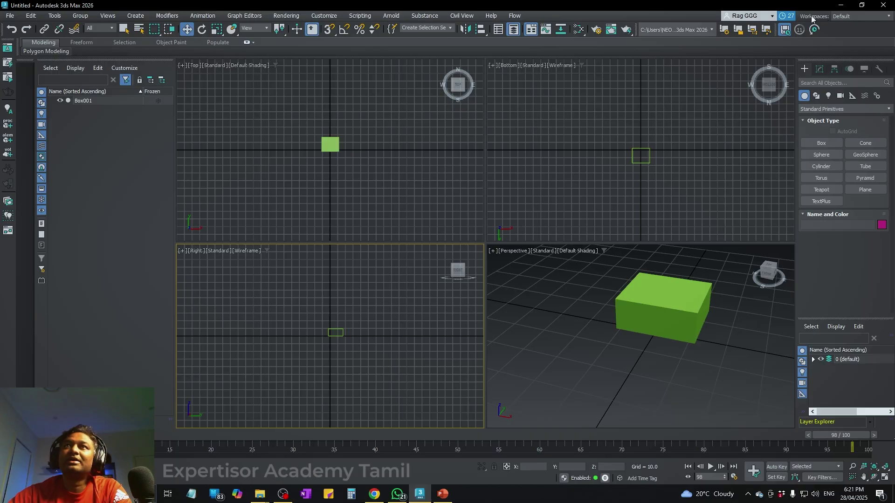
Try the Design Standard and Modular-mini workspaces and return to the Default workspace
click(853, 17)
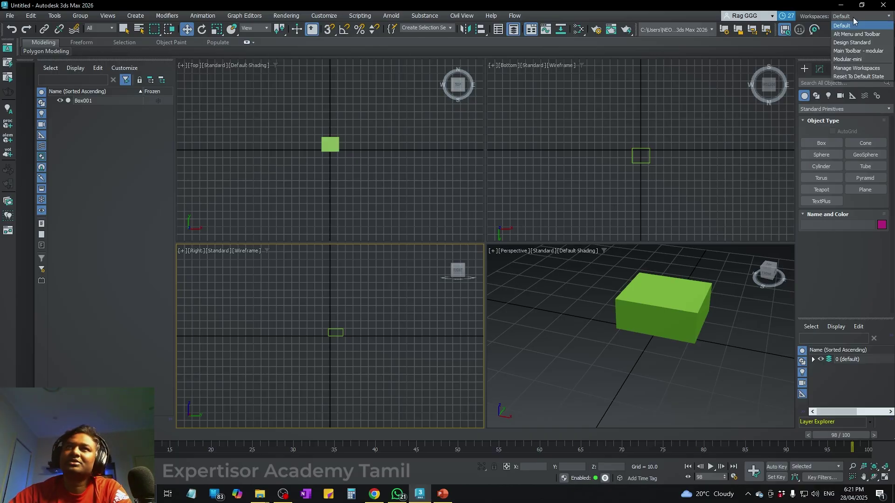
click(853, 42)
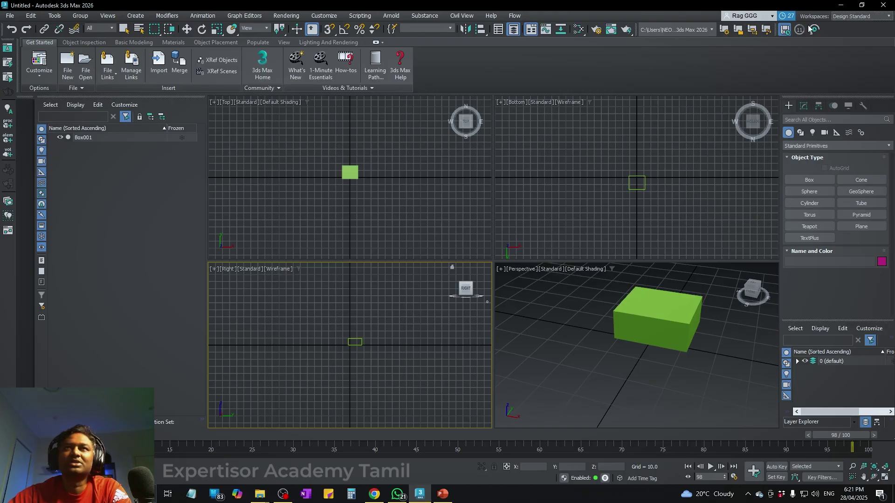
click(861, 16)
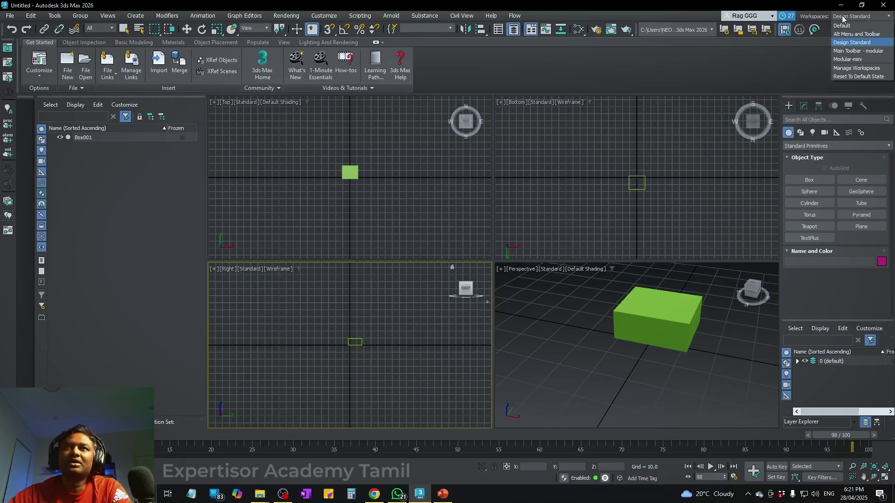
click(855, 59)
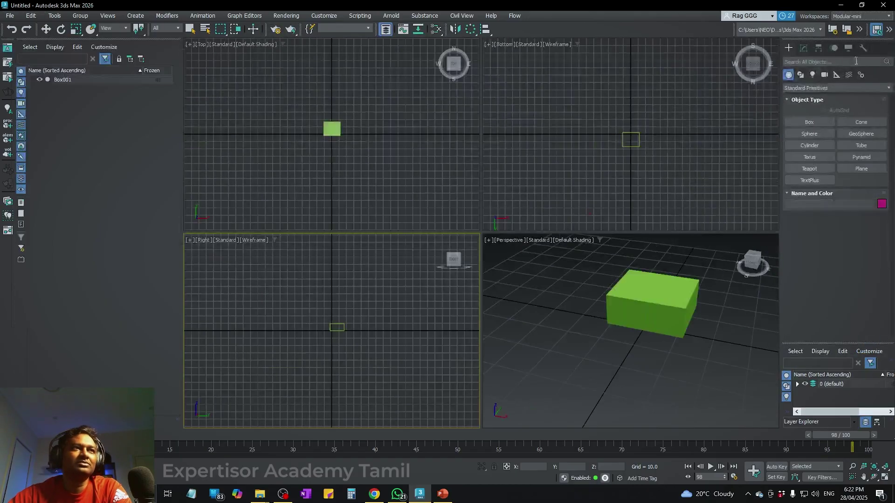
click(862, 16)
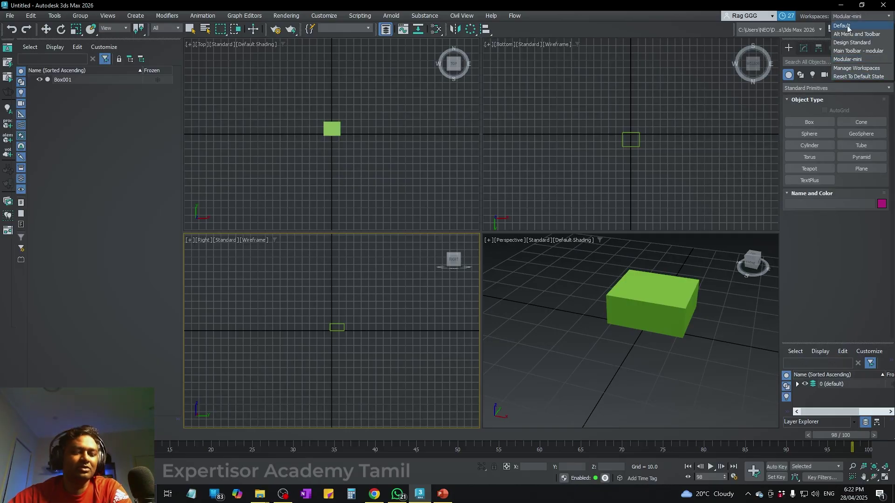
click(848, 27)
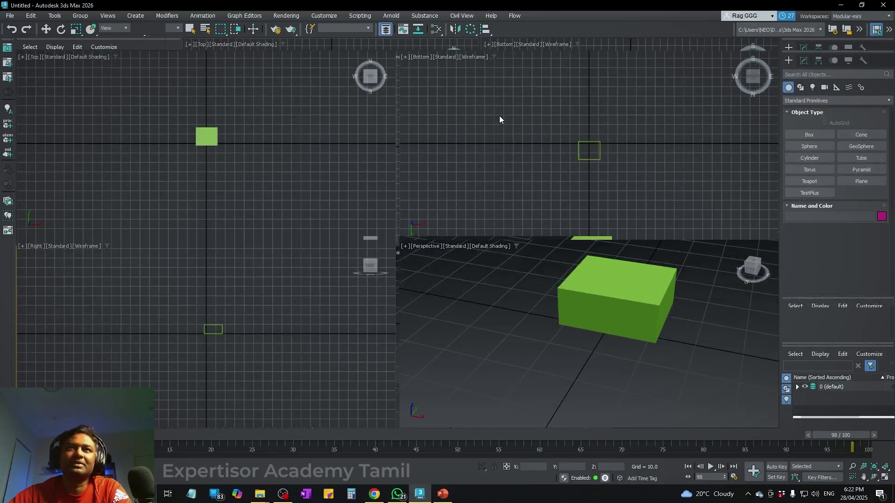